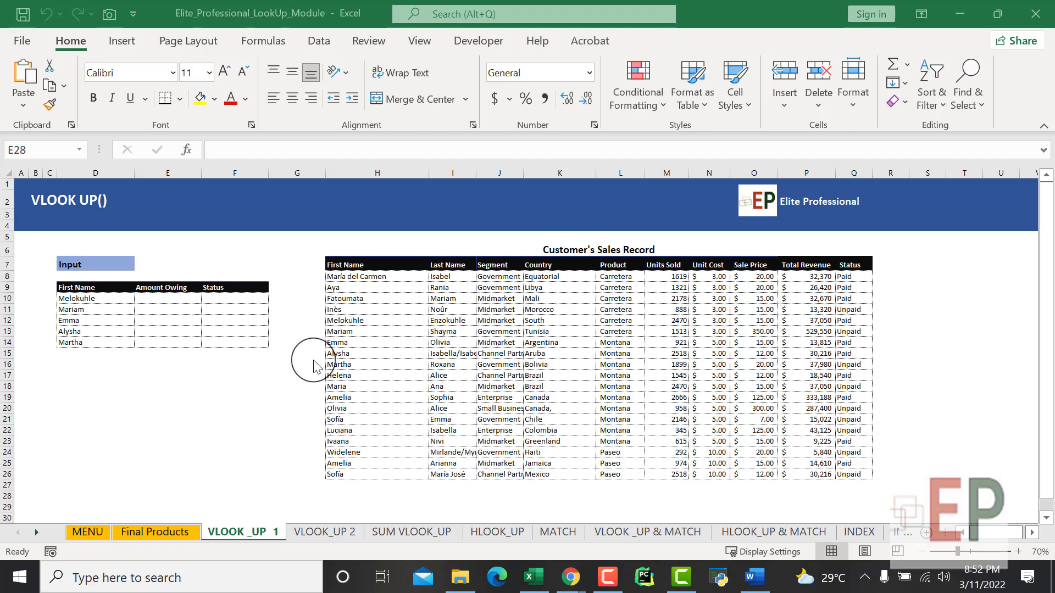
click(208, 356)
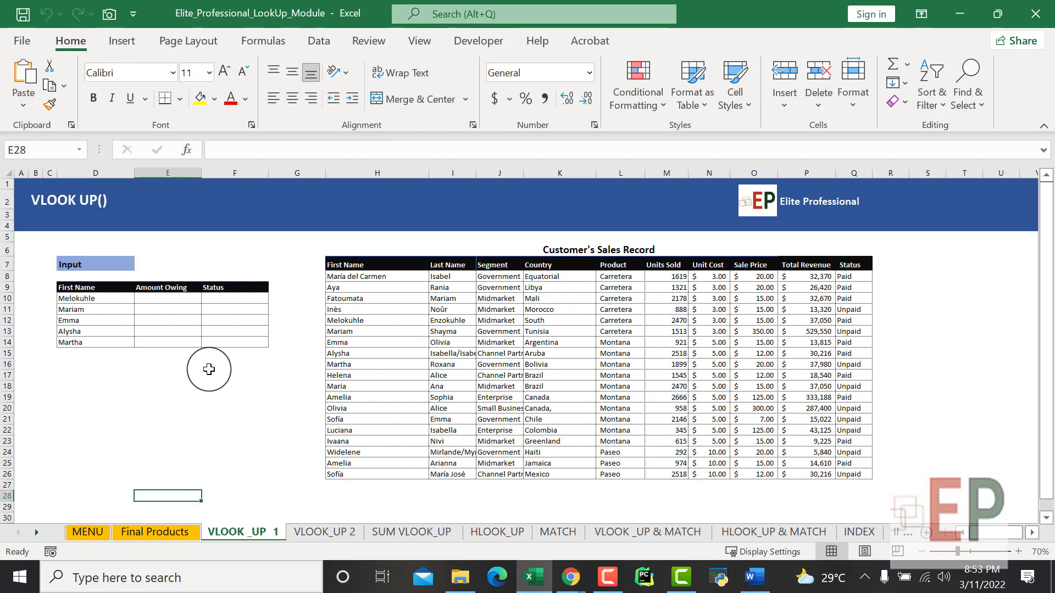
click(233, 408)
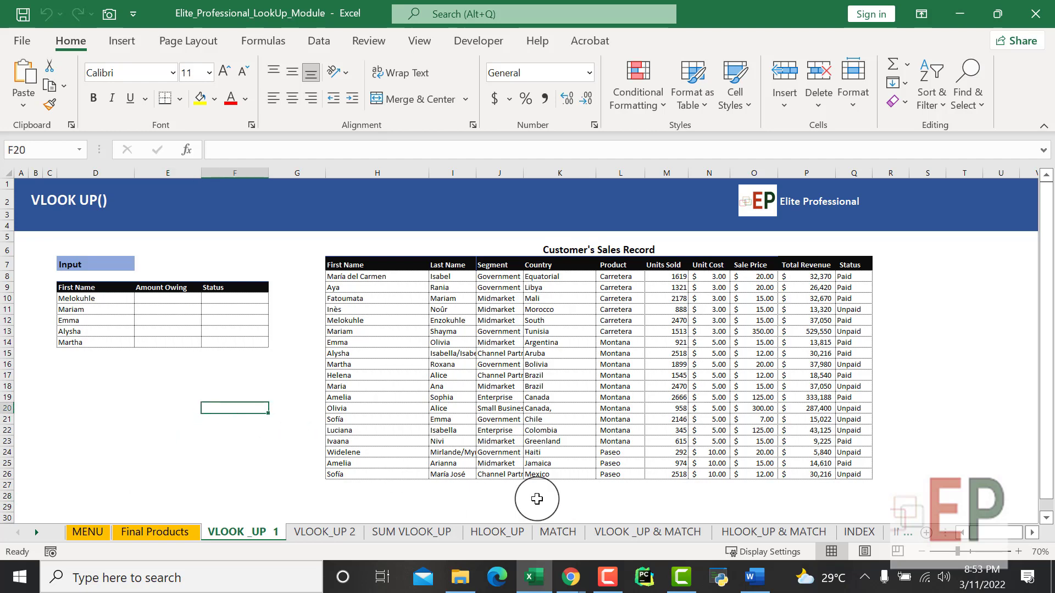
click(156, 411)
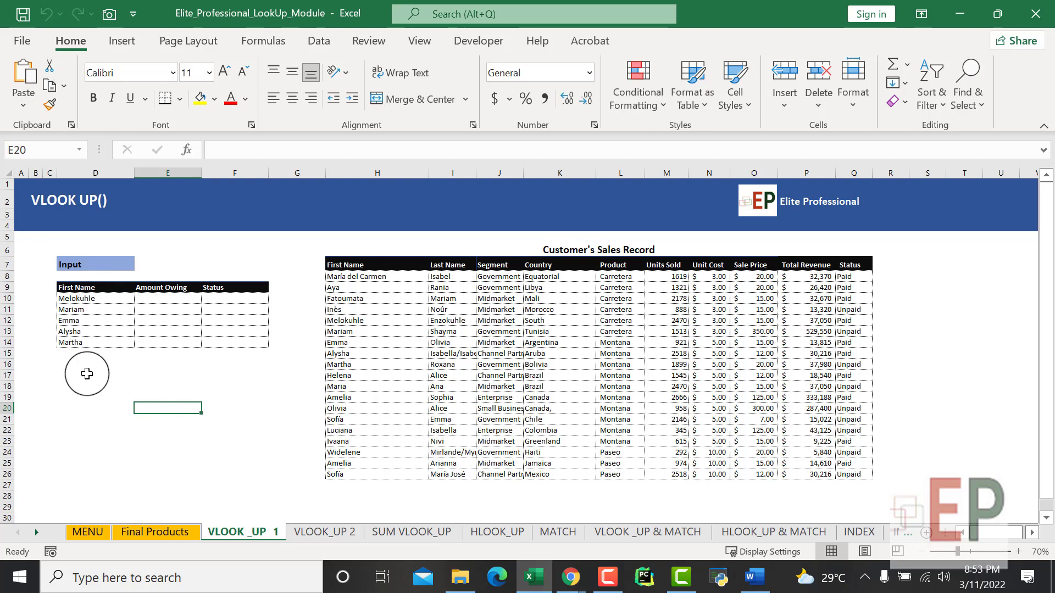
Examine the First Name, Amount Owing and Status columns of the input table alongside the Customer's Sales Record
click(87, 299)
click(87, 355)
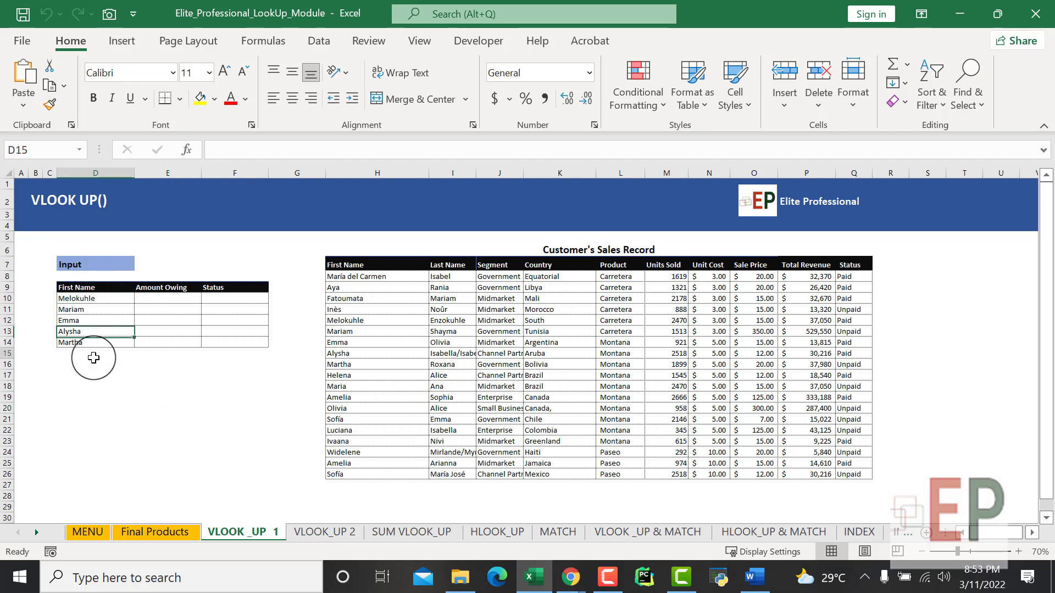
click(92, 271)
click(106, 365)
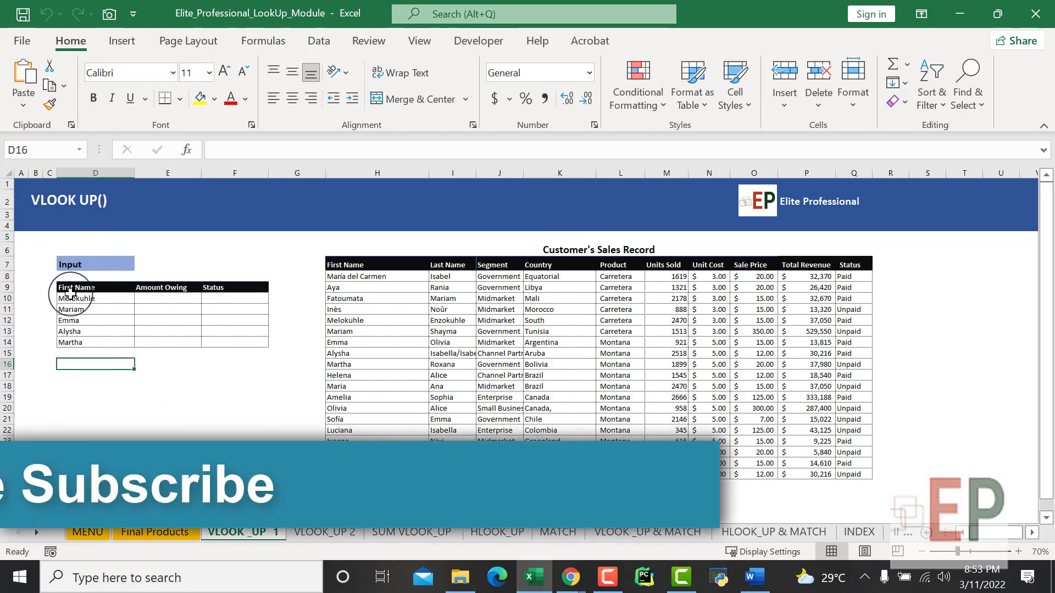
click(70, 296)
click(79, 351)
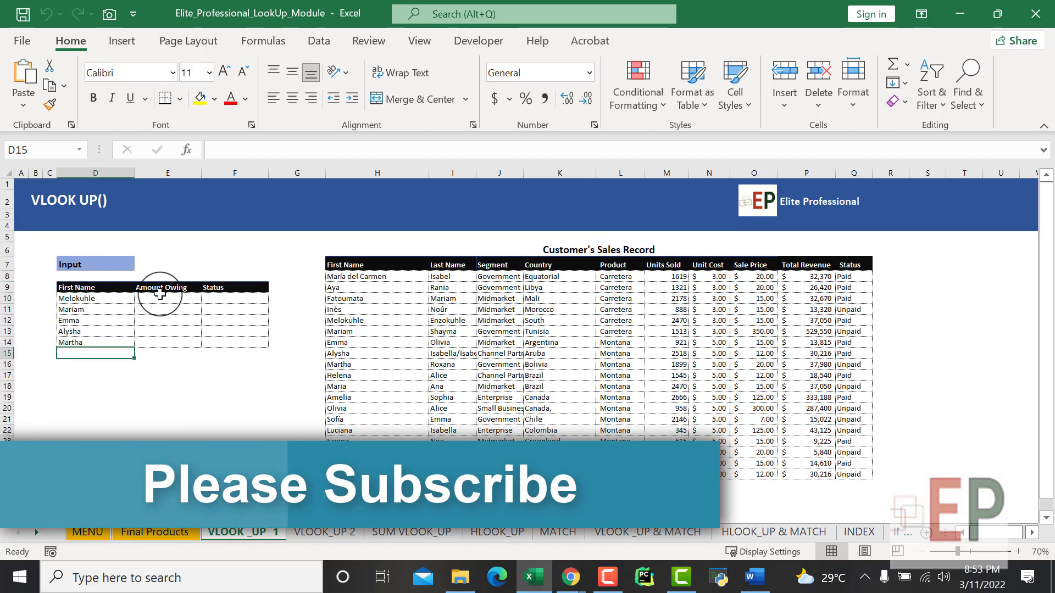
click(160, 296)
click(211, 288)
click(171, 376)
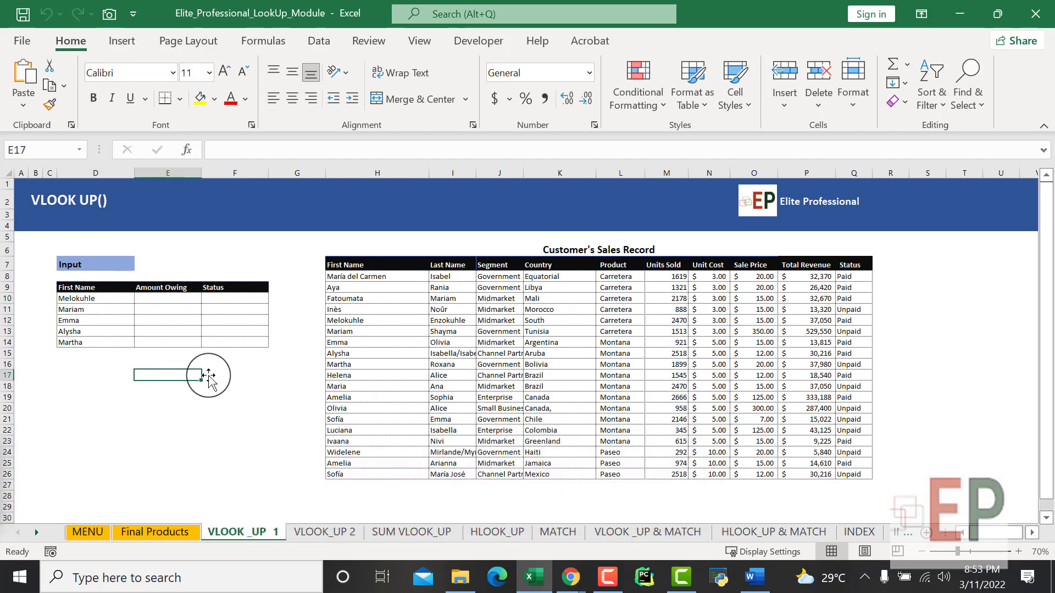
click(543, 311)
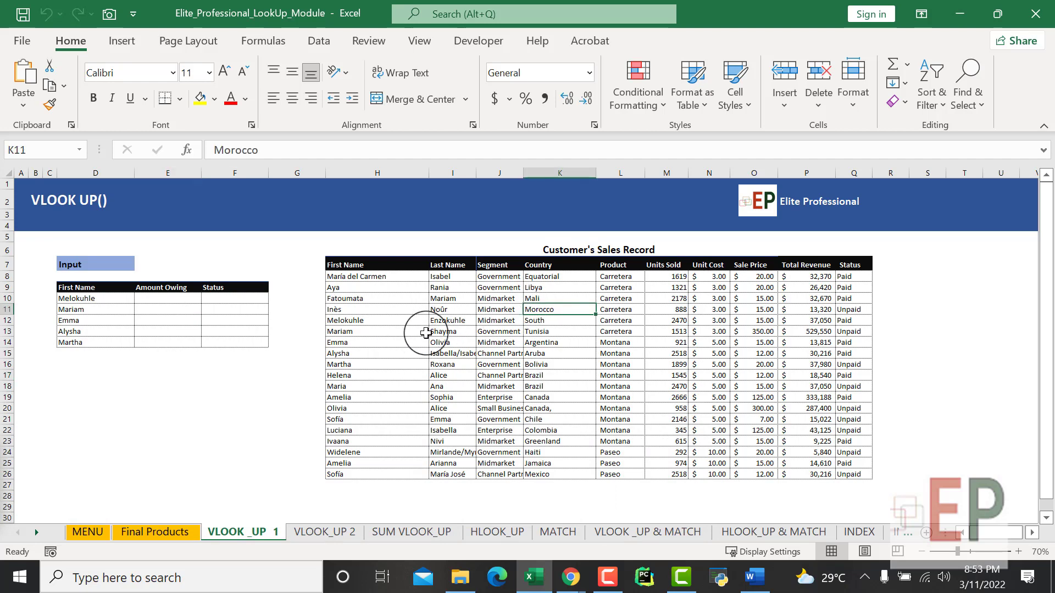
click(77, 299)
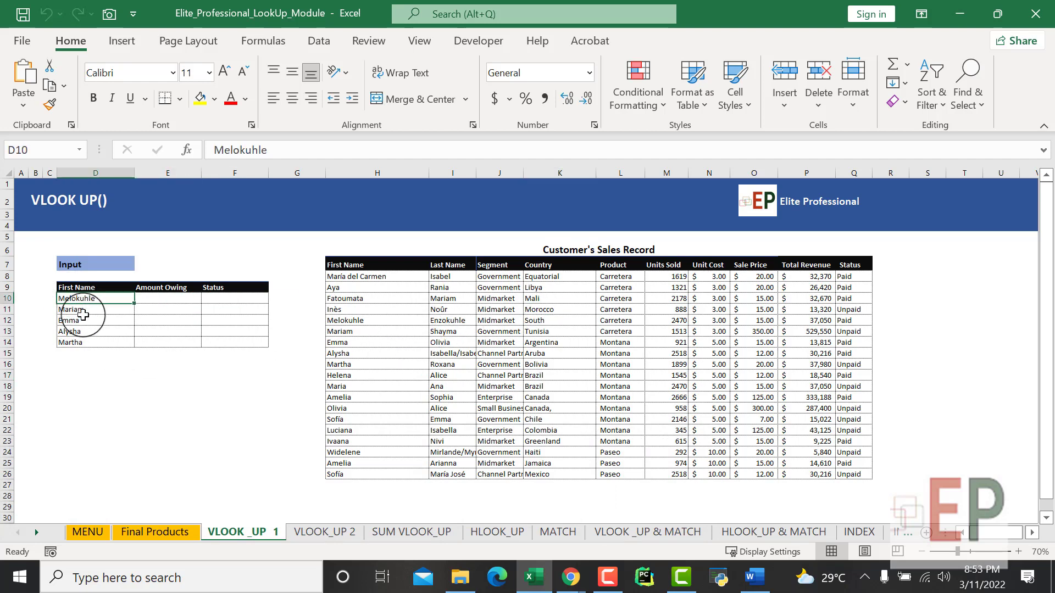
click(72, 371)
drag(80, 299, 87, 342)
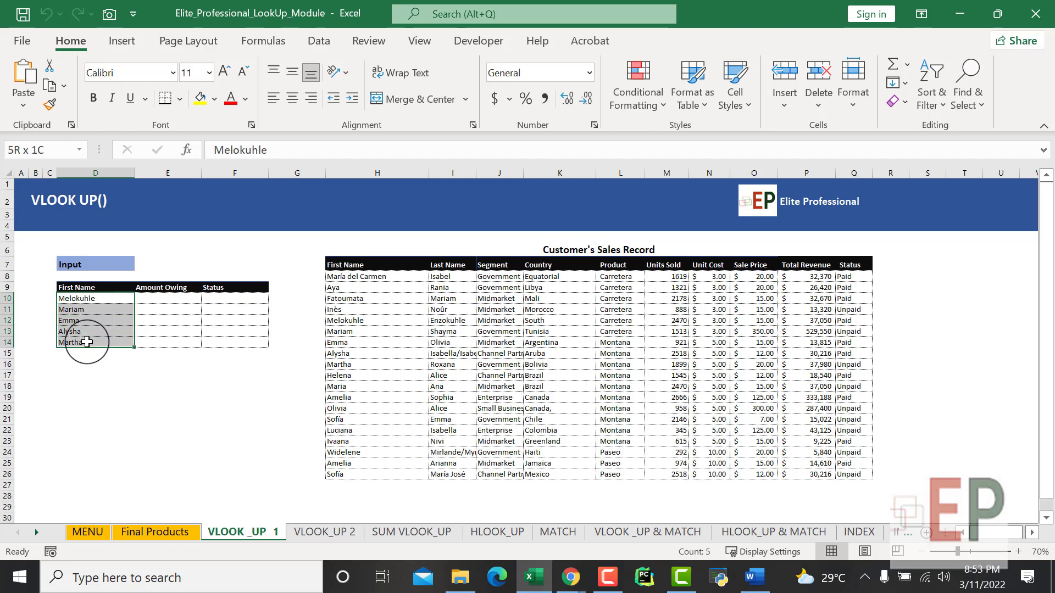
click(159, 320)
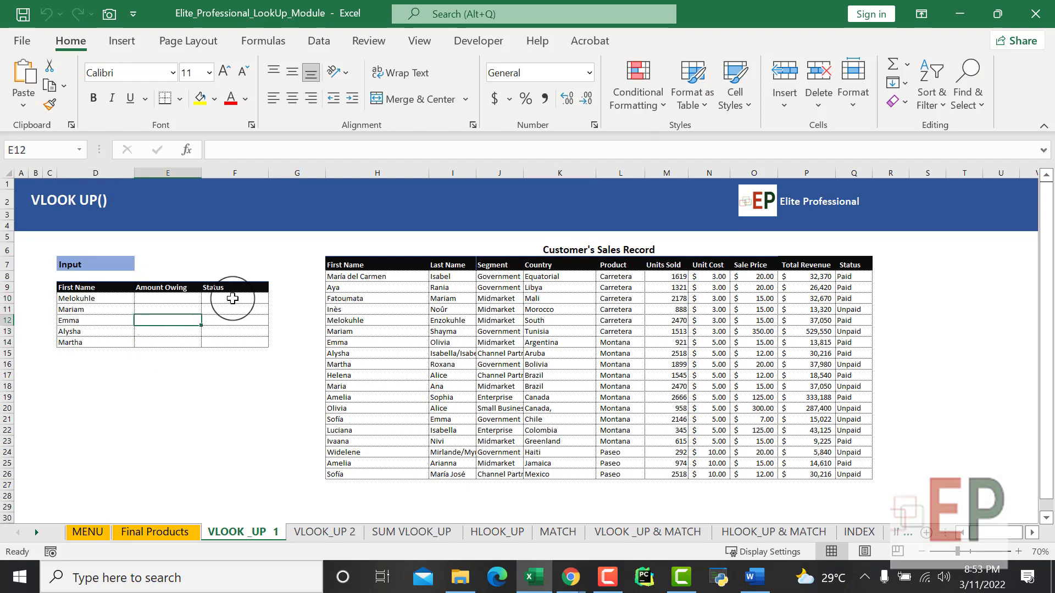
click(231, 320)
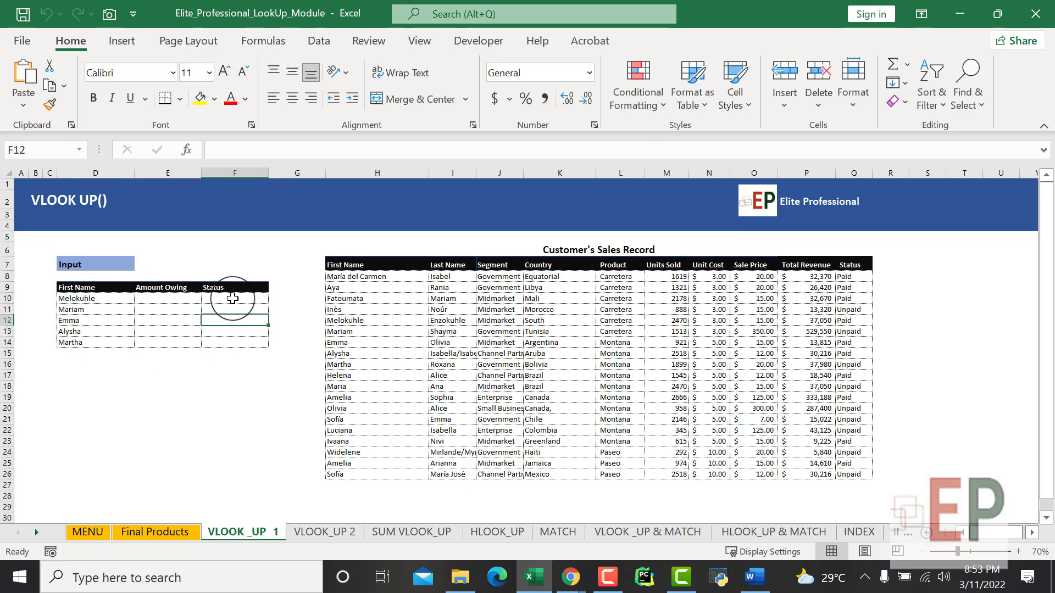
drag(77, 298, 78, 342)
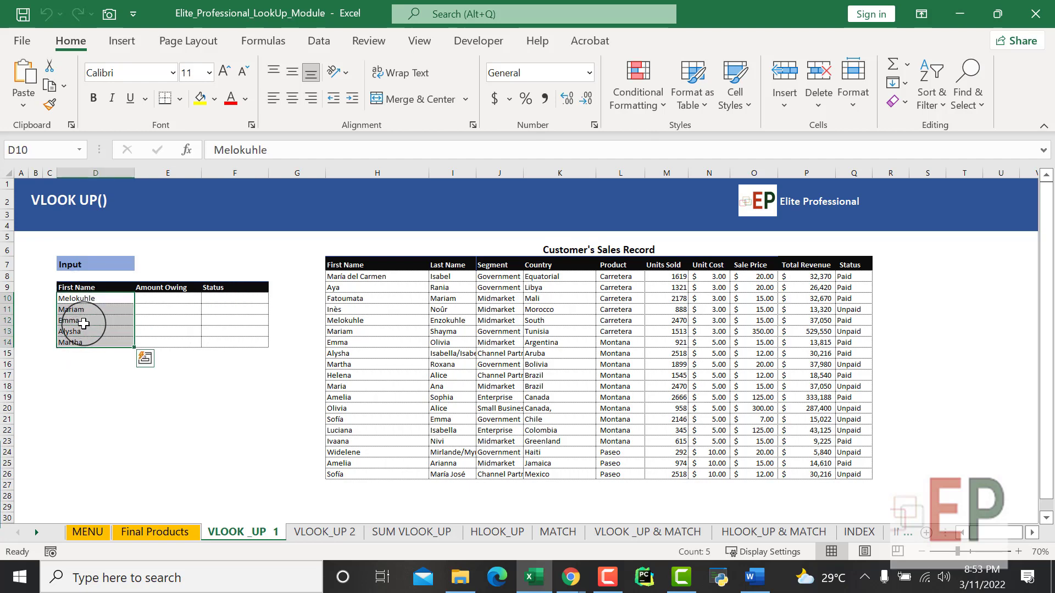
drag(167, 299, 155, 348)
click(223, 290)
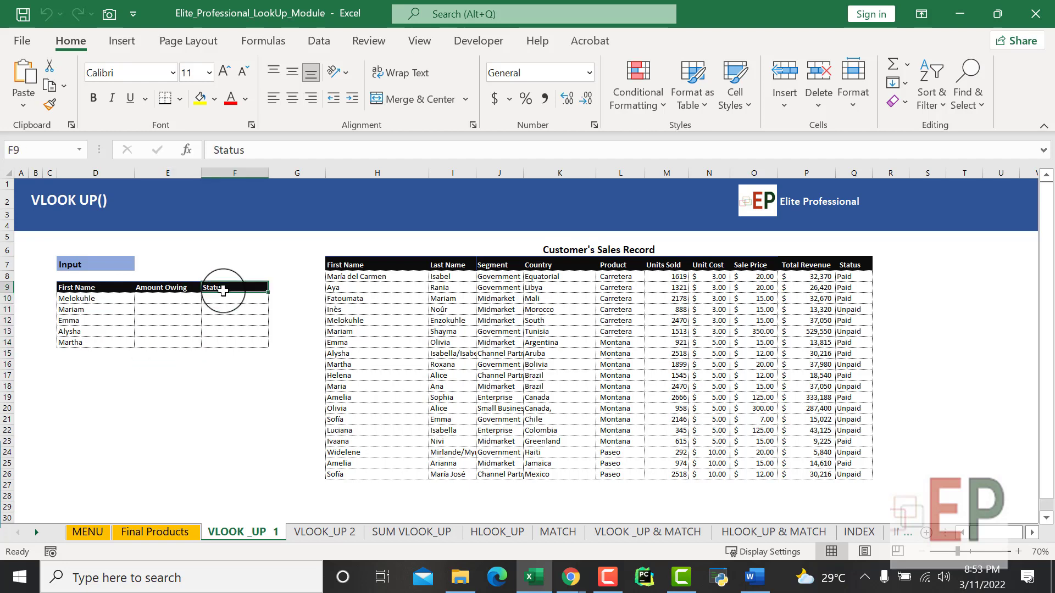
key(ctrl+b)
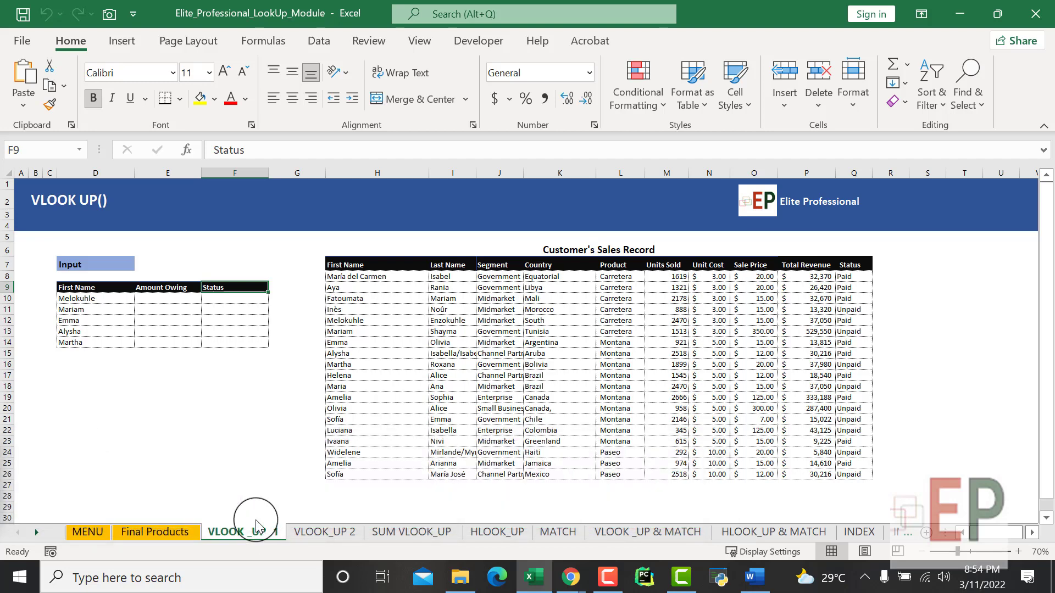
click(207, 376)
click(153, 297)
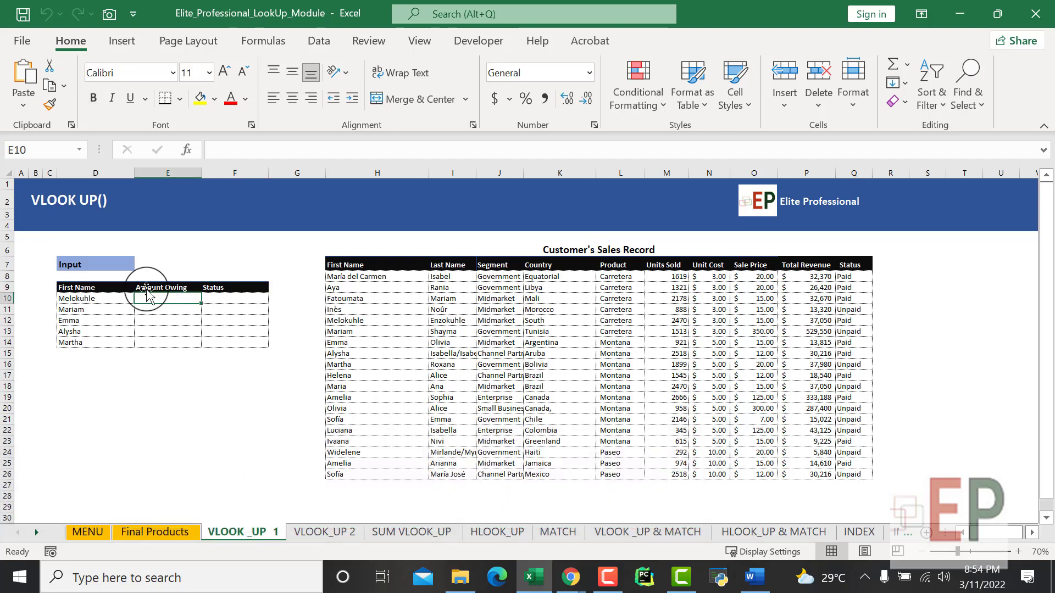
text(=V)
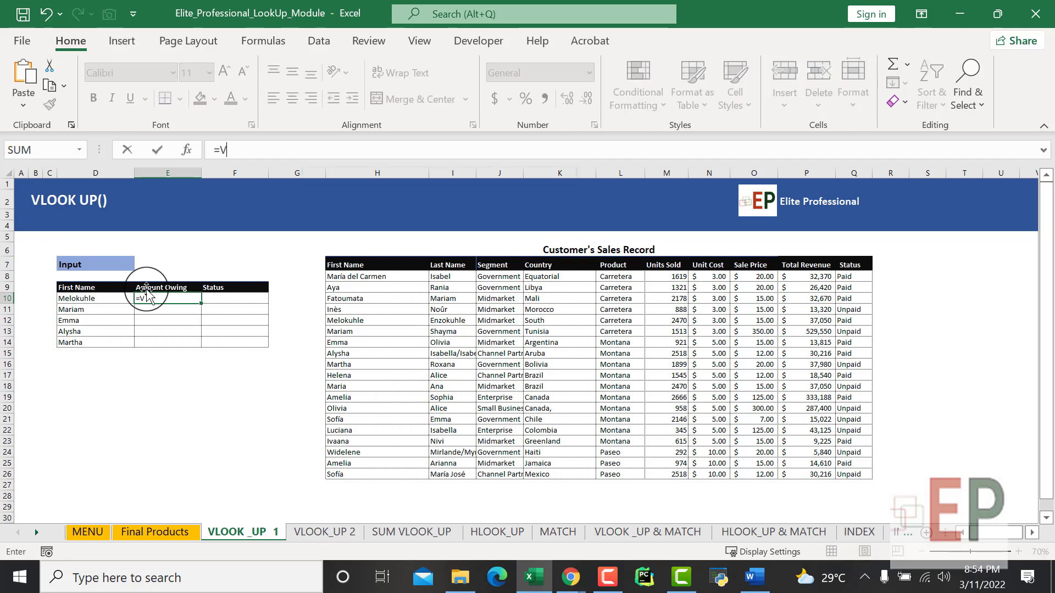
text(l)
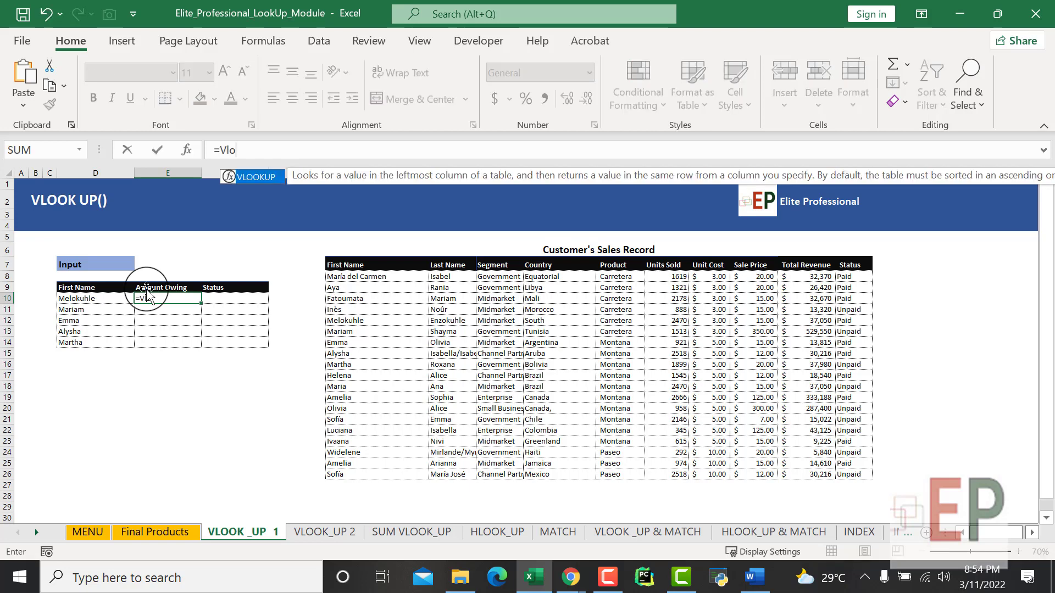
text(o)
key(Tab)
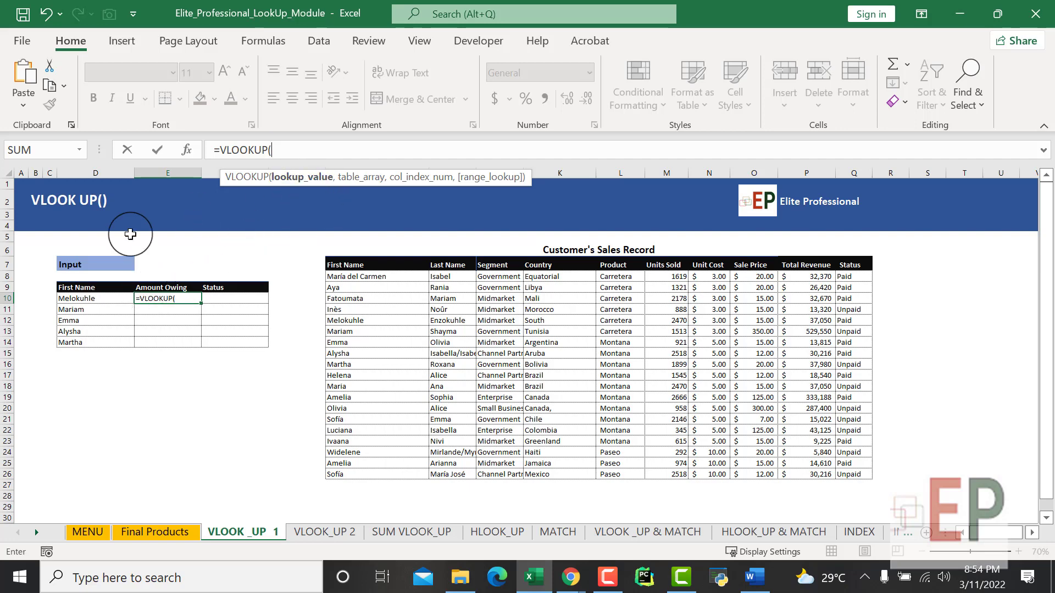
click(70, 300)
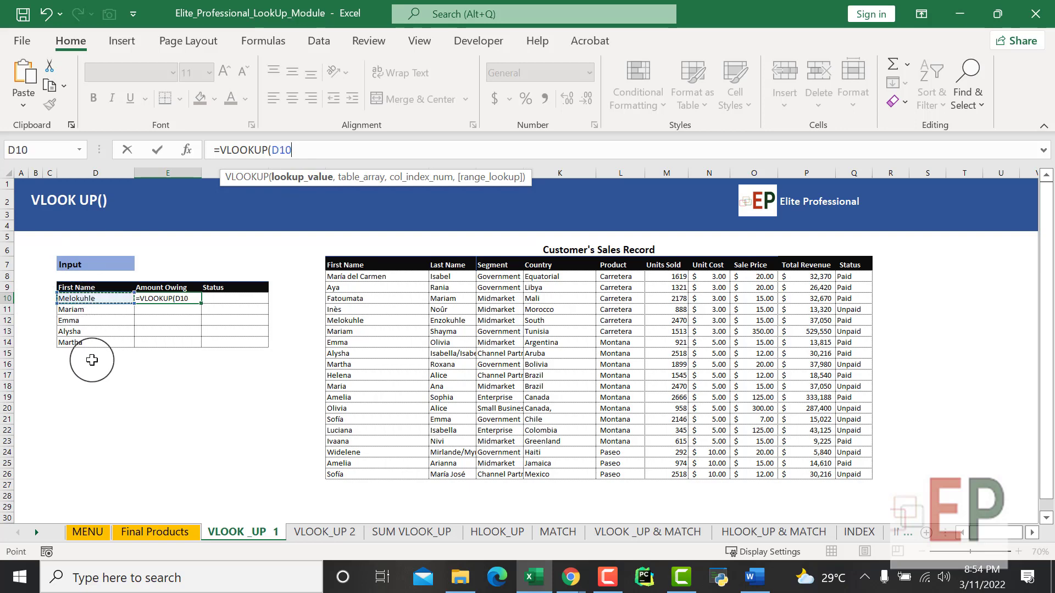
text(,)
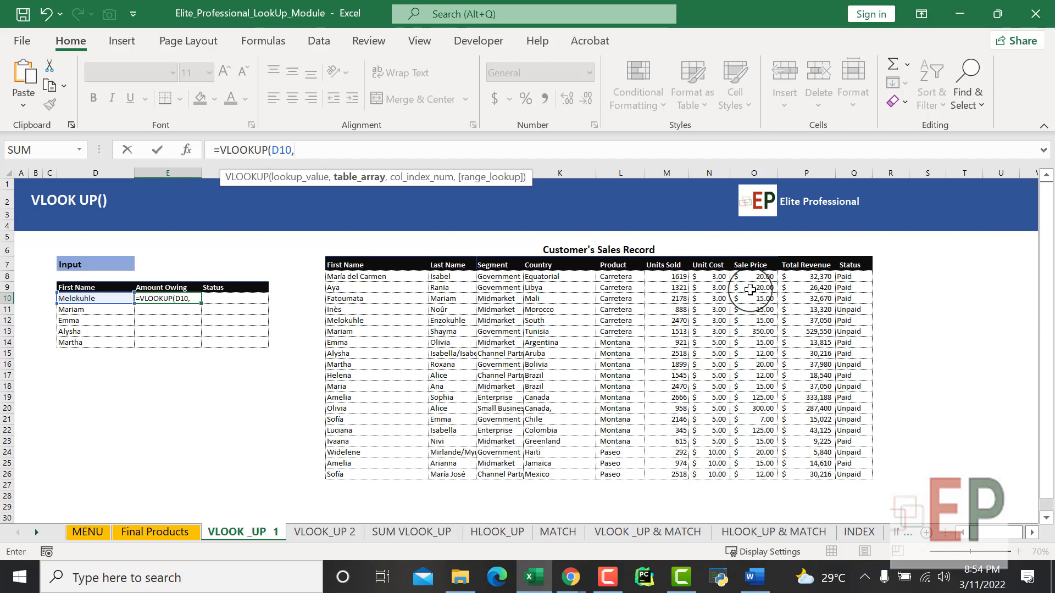
key(Escape)
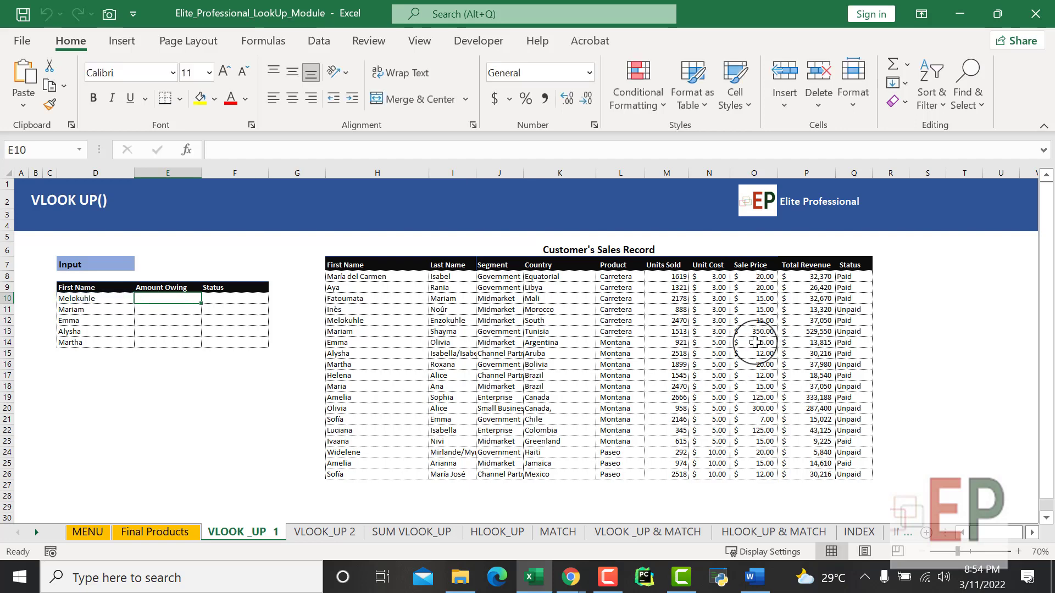
Rename the Total Revenue header in cell P7 of the Customer's Sales Record to "Amount Owing"
click(753, 266)
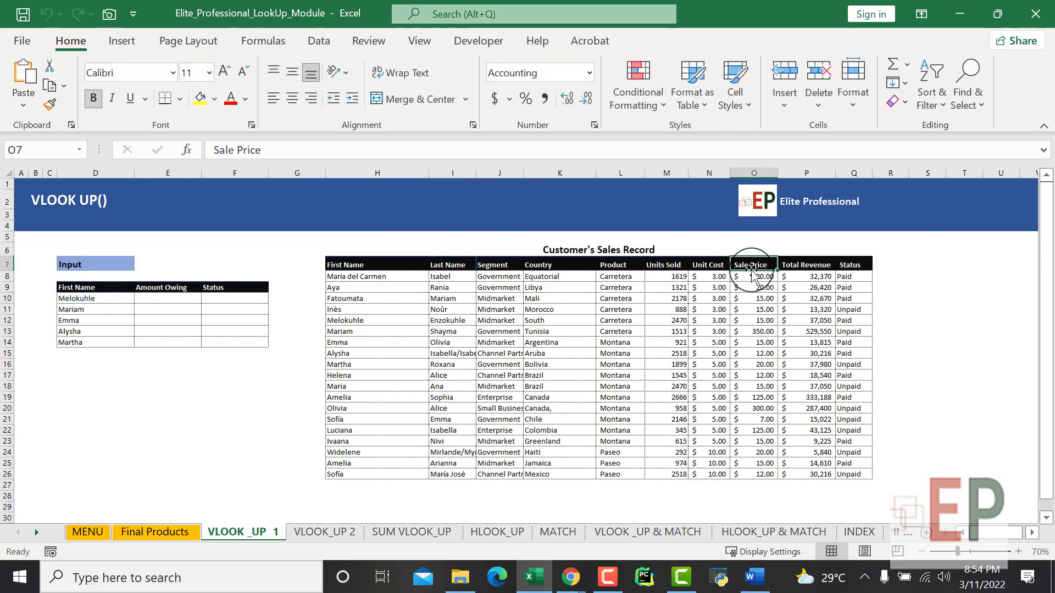
click(821, 265)
text(A)
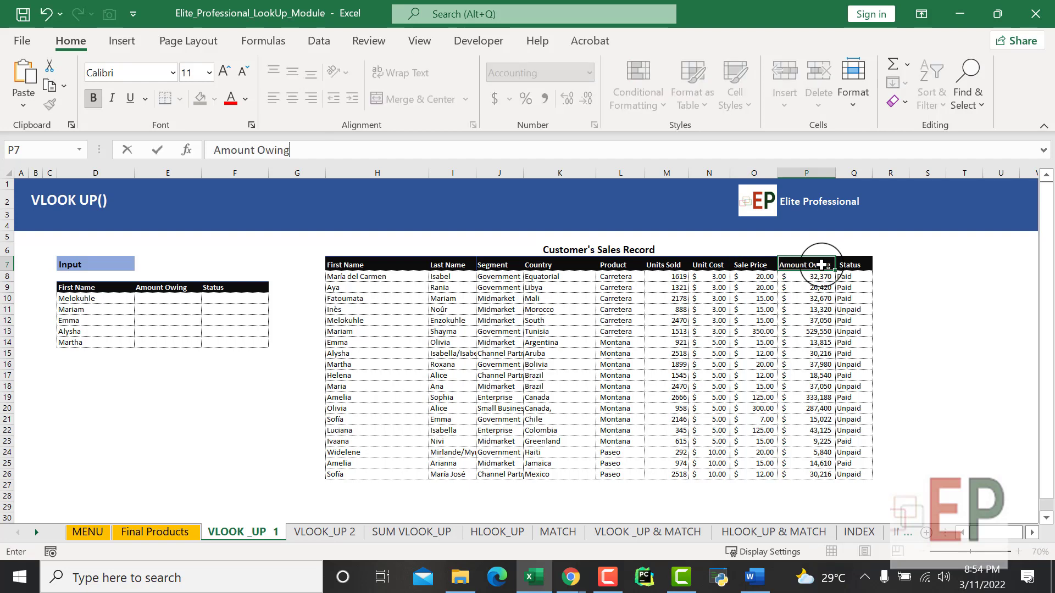
text(mount Owing)
key(Return)
click(154, 430)
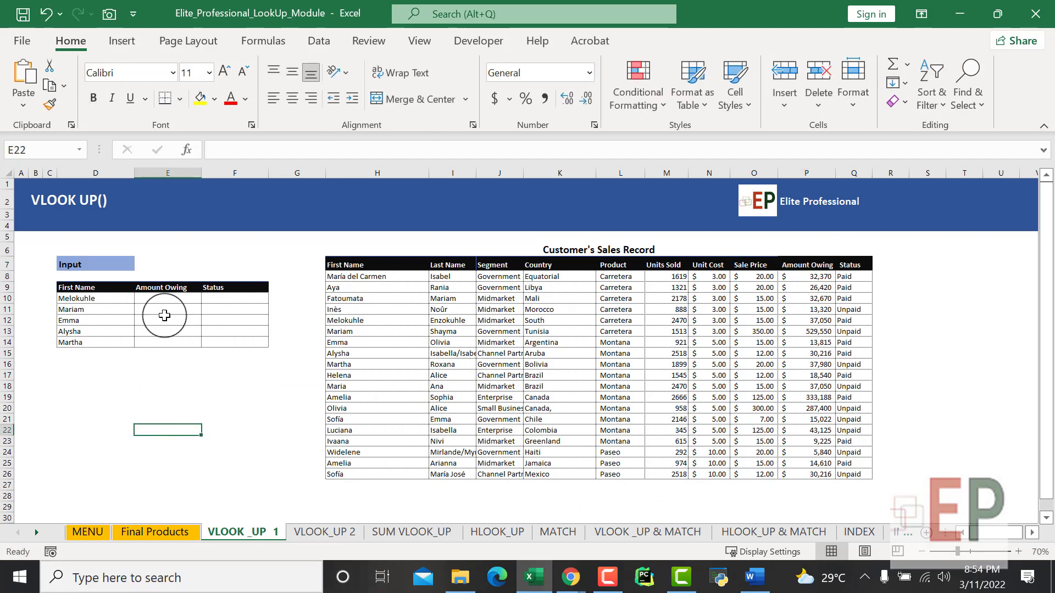
Enter the exact-match formula =VLOOKUP(D10,$H$8:$H$26,1,0) in cell E10 of the input table's Amount Owing column
click(171, 298)
text(=)
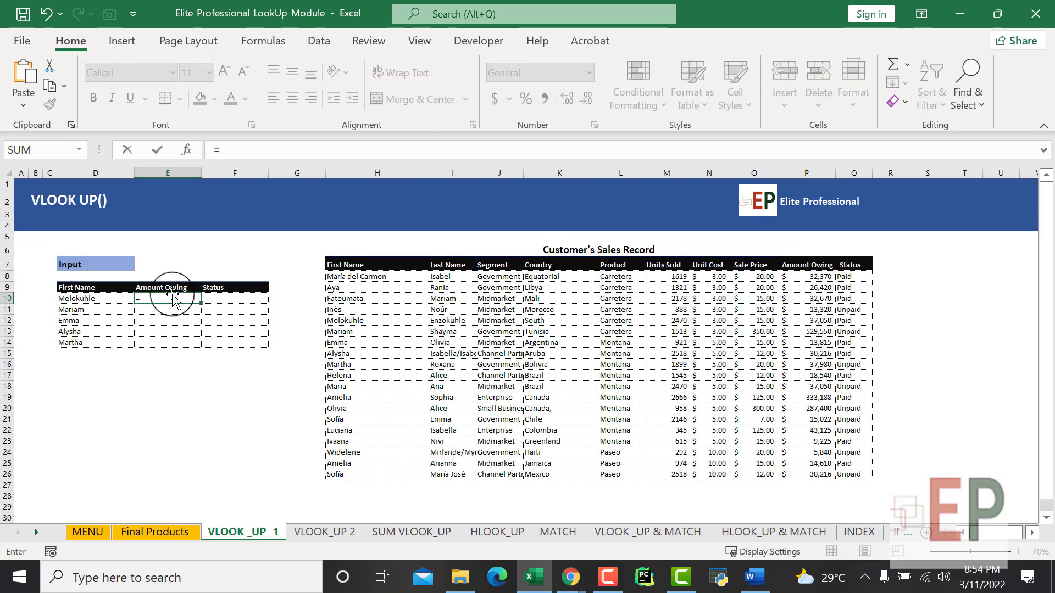
text(vlo)
key(Tab)
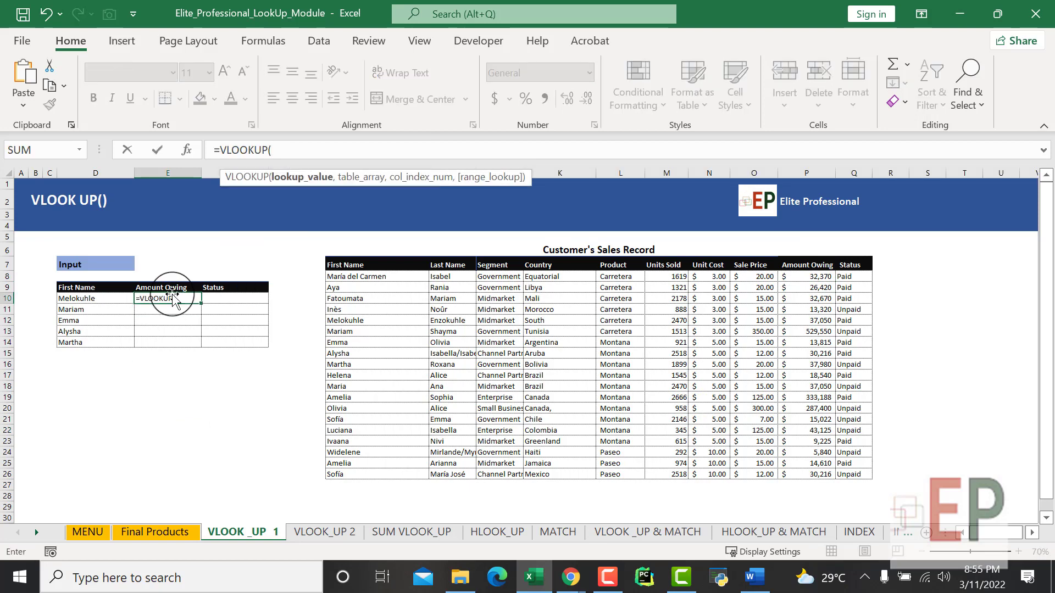
click(66, 299)
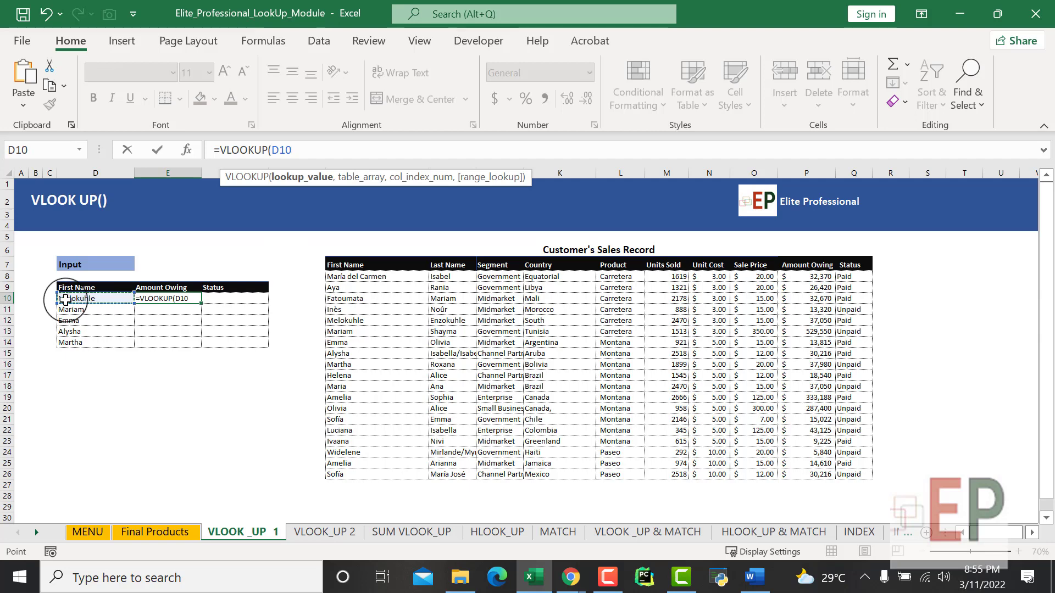
text(,)
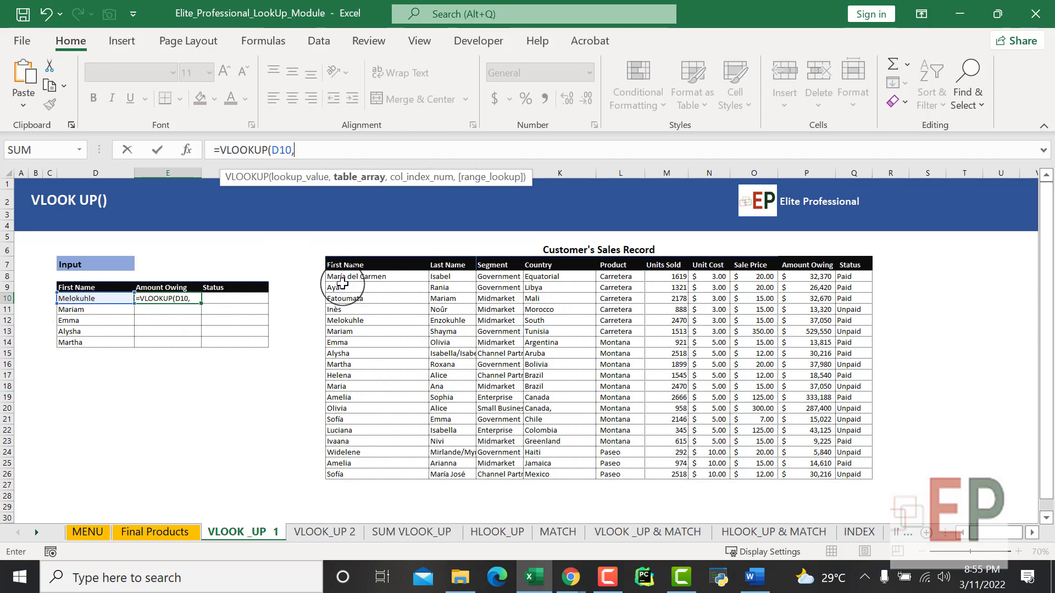
drag(347, 277, 354, 472)
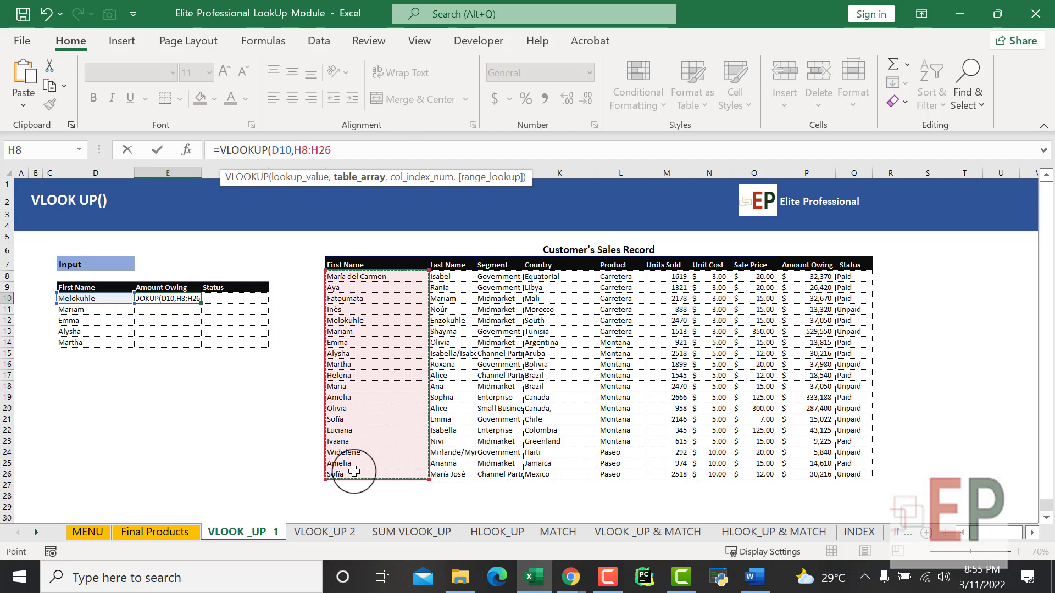
key(F4)
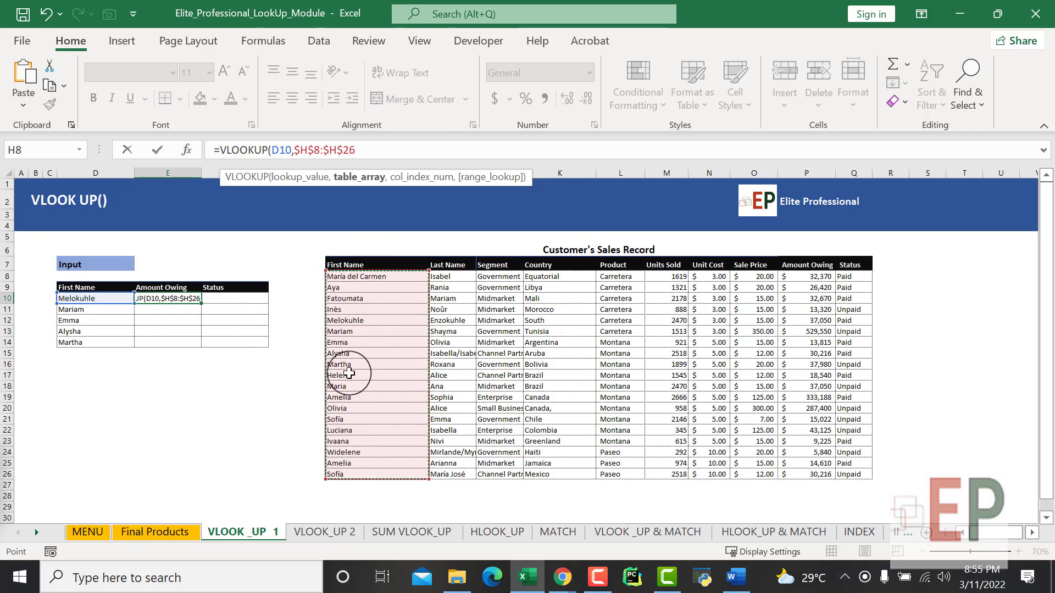
text(,1)
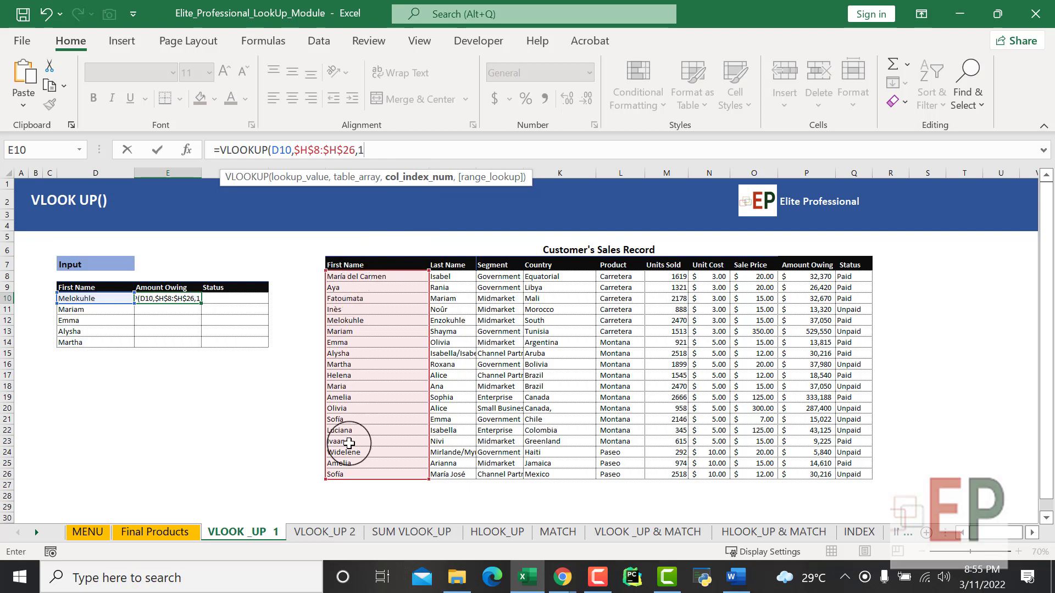
text(,)
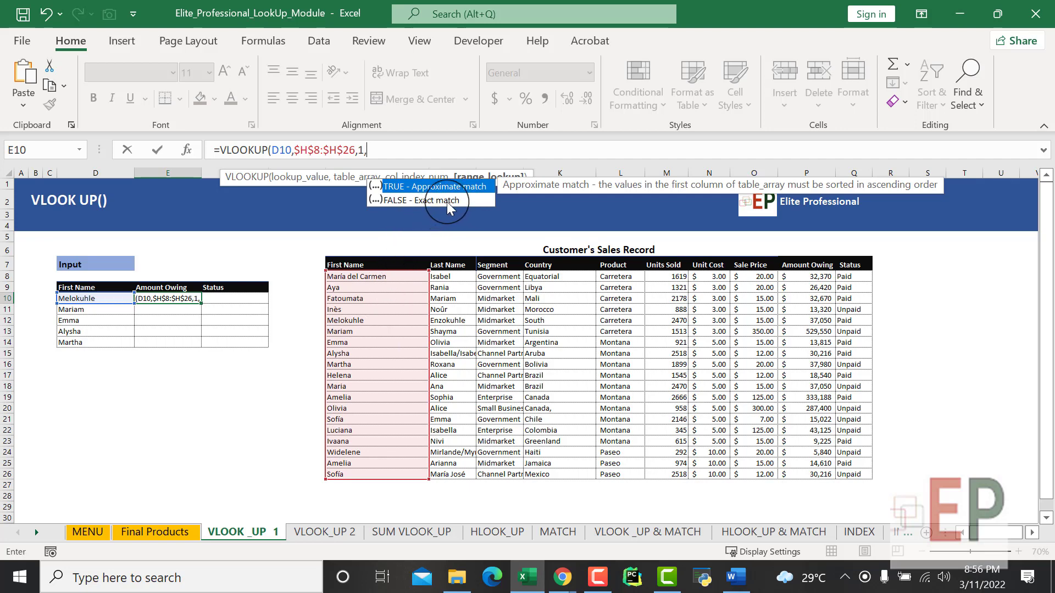
text(0)
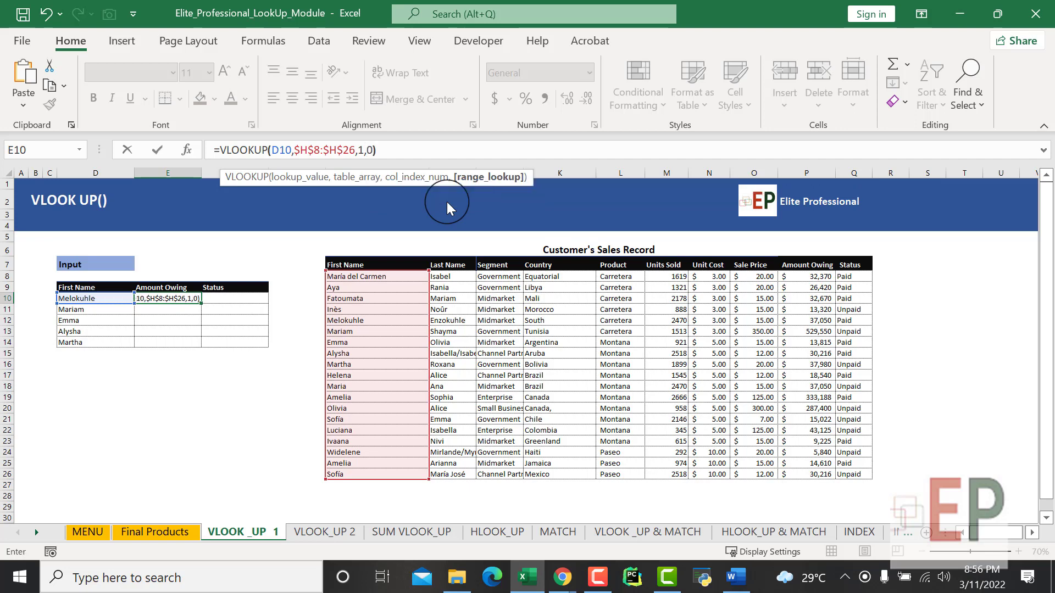
key(Return)
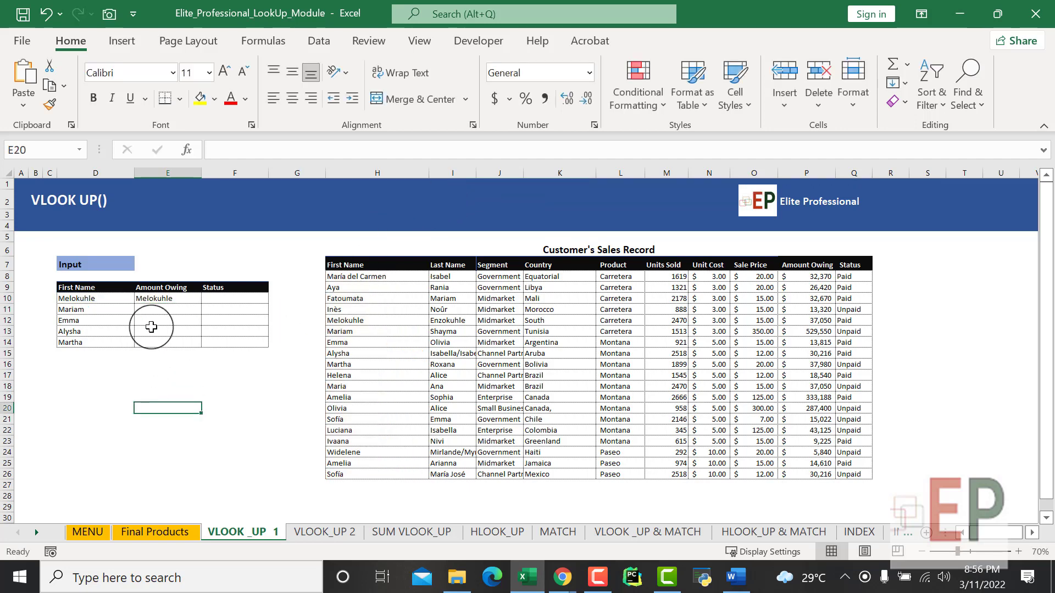
Fill the E10 lookup formula down through E14, and clear the copies below E10
click(155, 302)
click(103, 301)
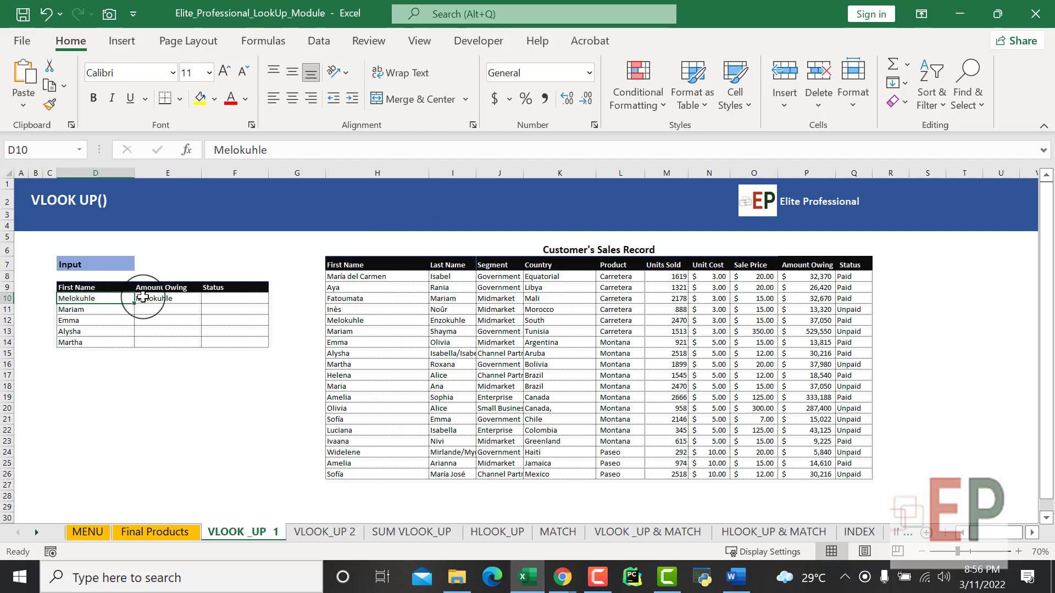
click(148, 299)
drag(374, 277, 385, 474)
click(187, 301)
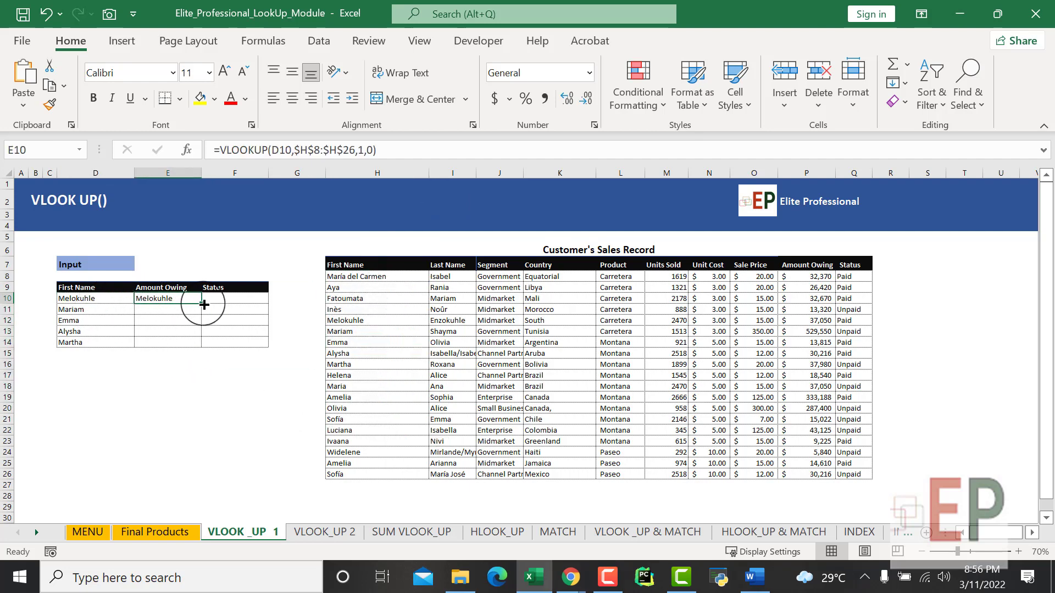
drag(204, 305, 189, 347)
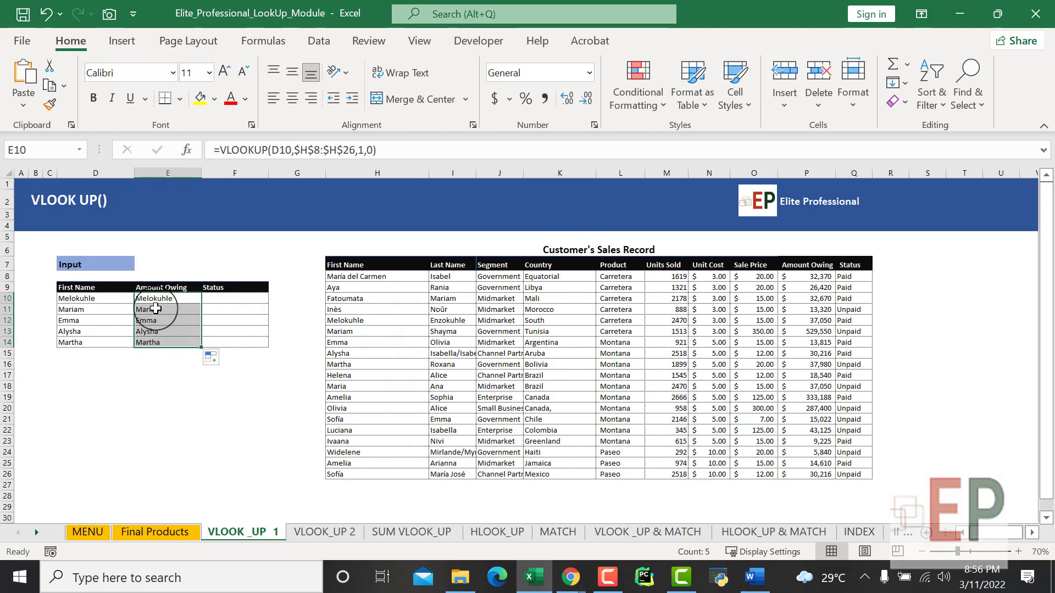
drag(156, 309, 151, 353)
key(Delete)
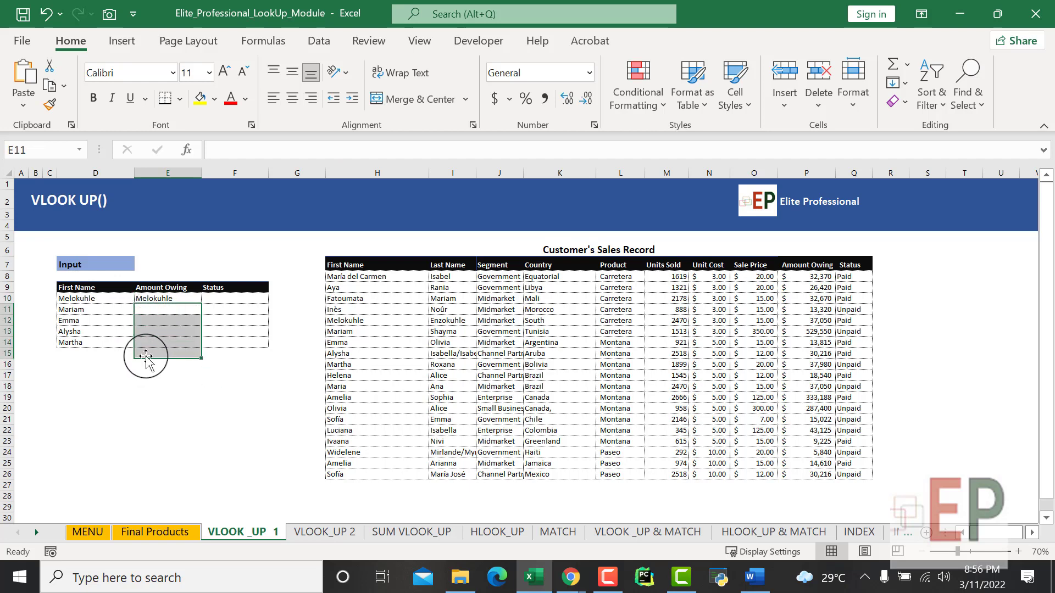
Try a new VLOOKUP formula in cell E10 with lookup value D10 and table array H8:H26
click(149, 297)
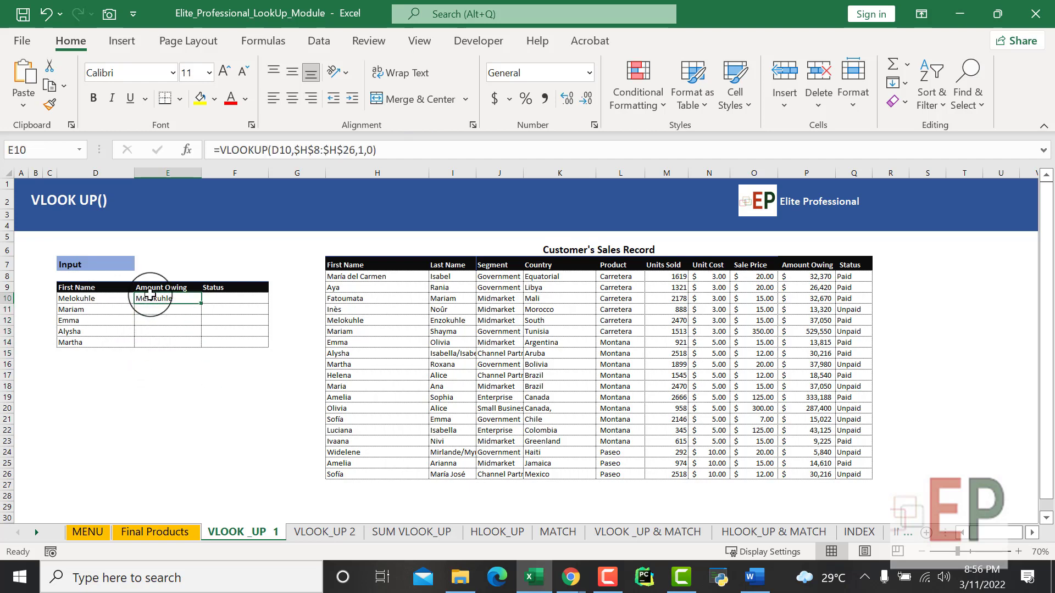
text(=vl)
key(Tab)
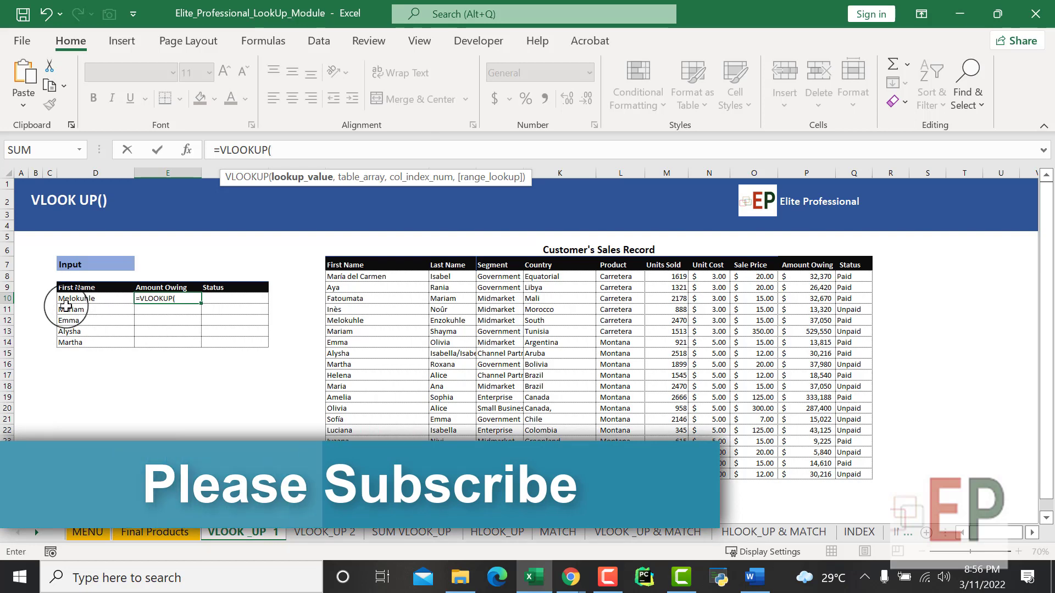
click(66, 299)
text(,)
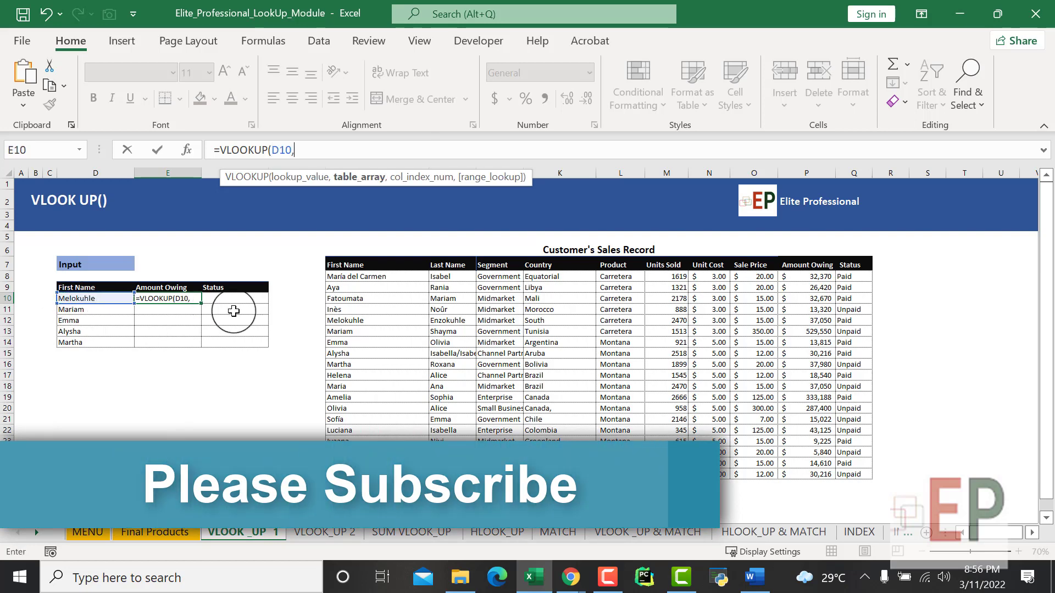
drag(338, 276, 339, 448)
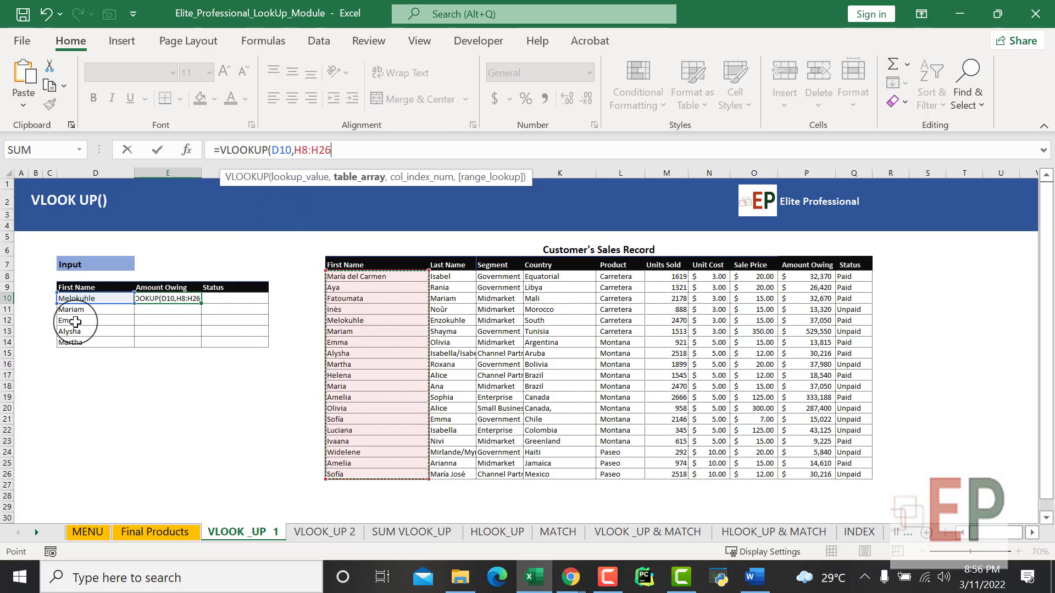
Erase the unfinished VLOOKUP formula and leave cell E10 empty
key(BackSpace)
key(BackSpace)
key(BackSpace)
key(BackSpace)
key(BackSpace)
key(BackSpace)
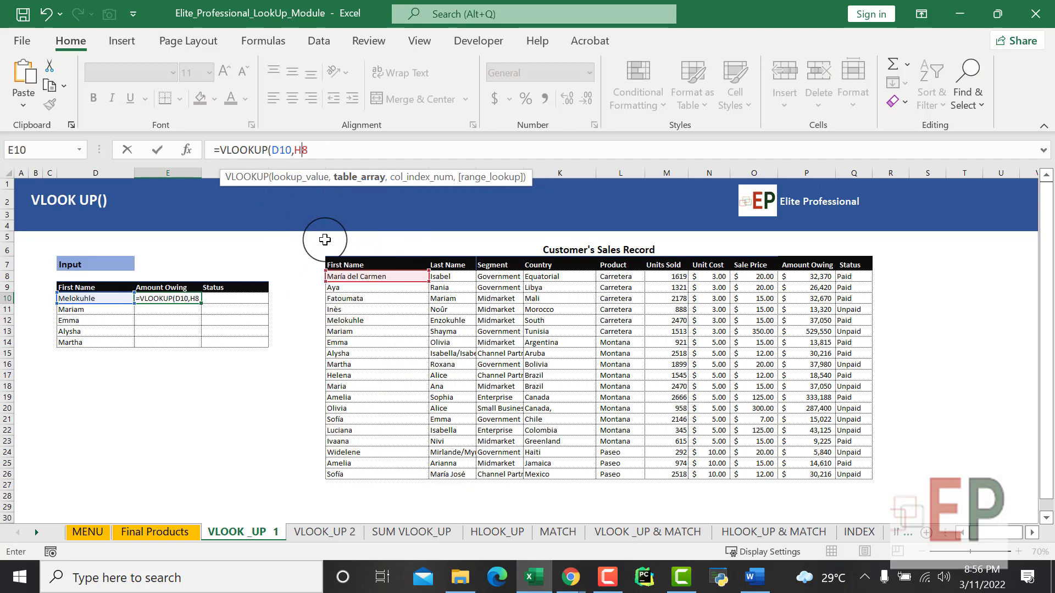
click(458, 263)
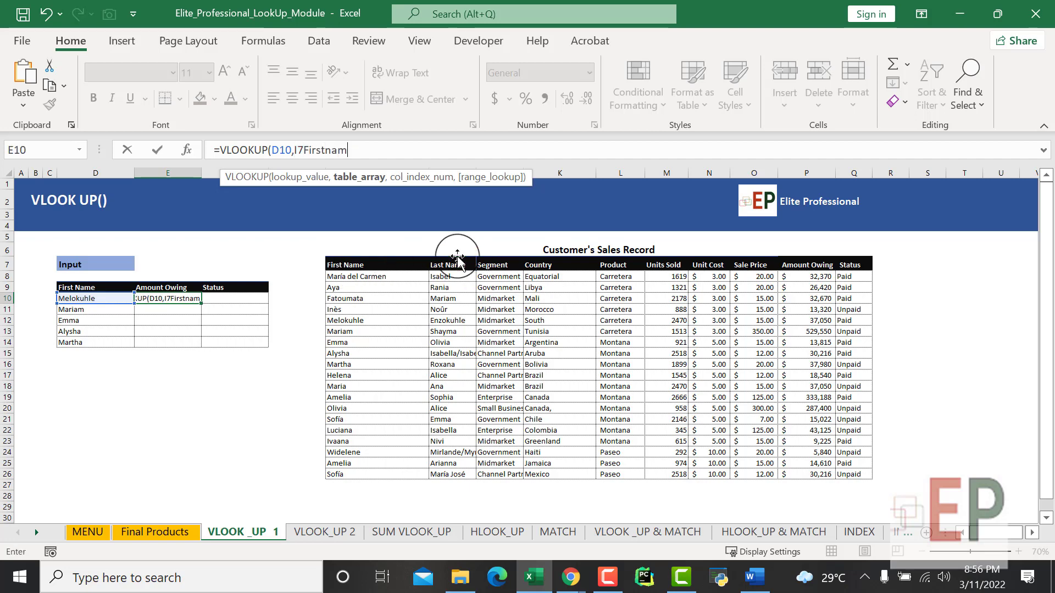
key(BackSpace)
key(BackSpace)
key(BackSpace)
key(BackSpace)
key(BackSpace)
key(BackSpace)
key(BackSpace)
key(BackSpace)
key(BackSpace)
key(BackSpace)
key(BackSpace)
key(BackSpace)
key(BackSpace)
key(BackSpace)
key(BackSpace)
key(BackSpace)
key(BackSpace)
key(BackSpace)
key(BackSpace)
key(BackSpace)
key(Return)
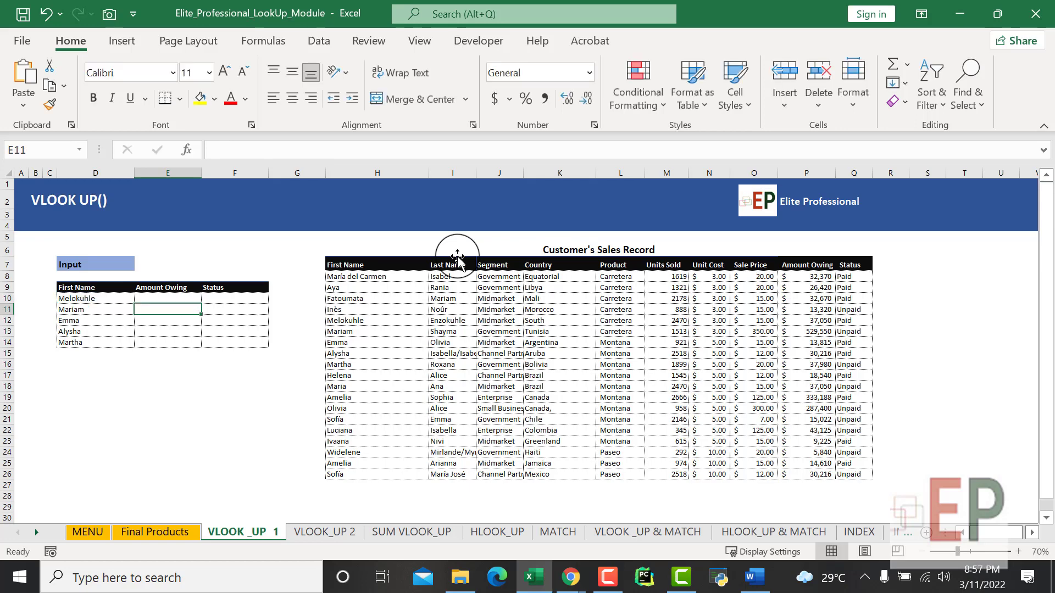
Swap the name headers of the Customer's Sales Record, entering "First Name" in I7 and "Last Name" in H7
click(432, 262)
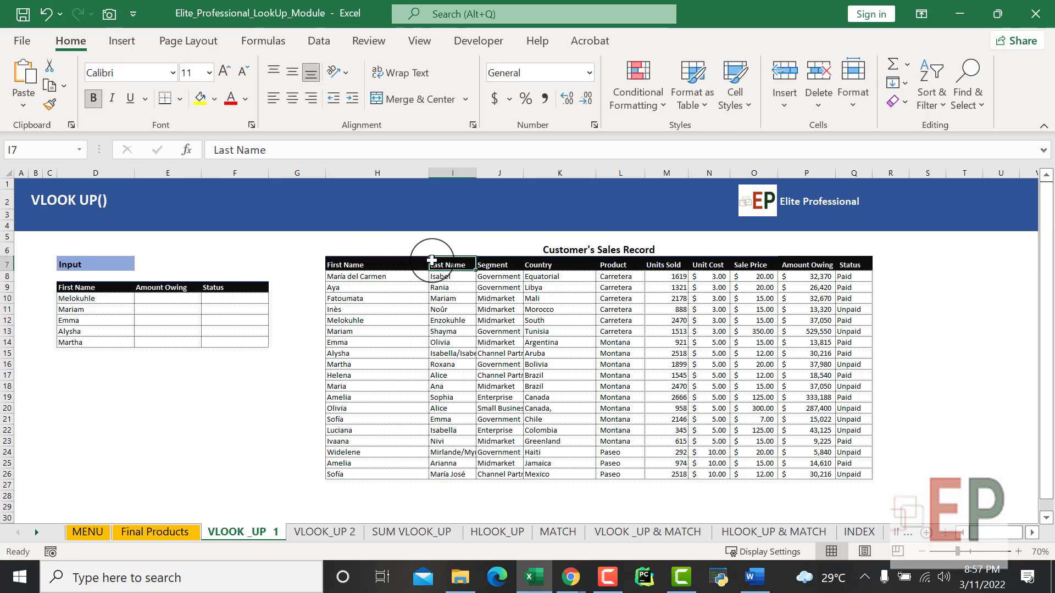
text(Fir)
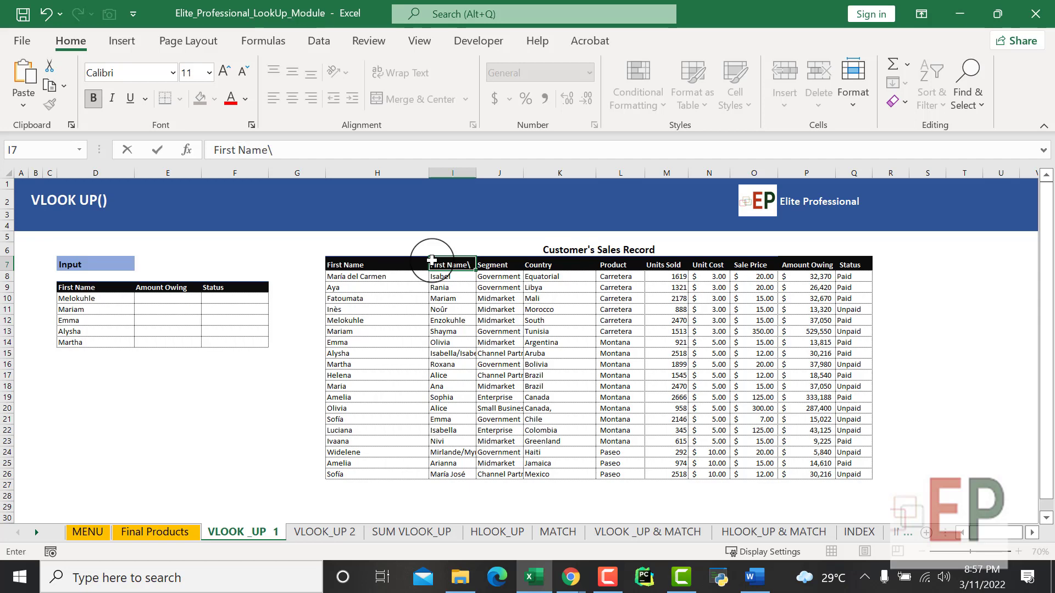
click(390, 267)
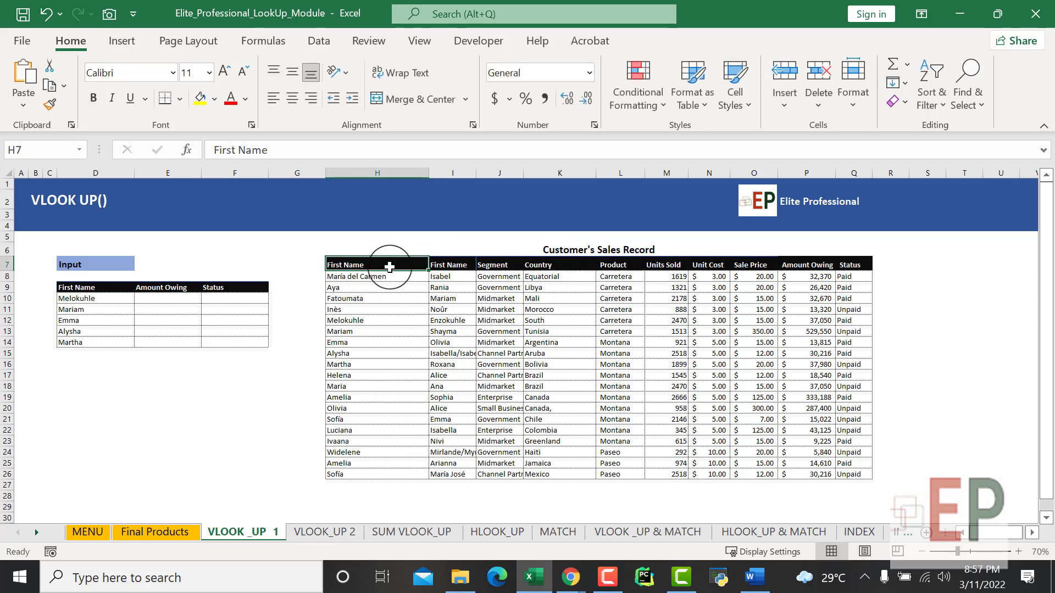
text(Lad)
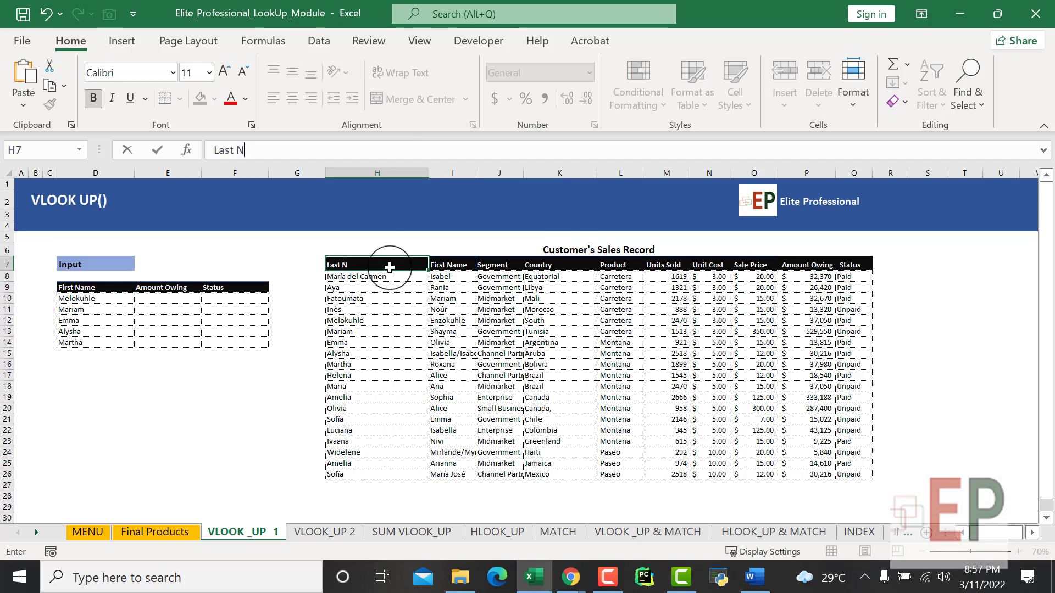
text(t Name)
key(Return)
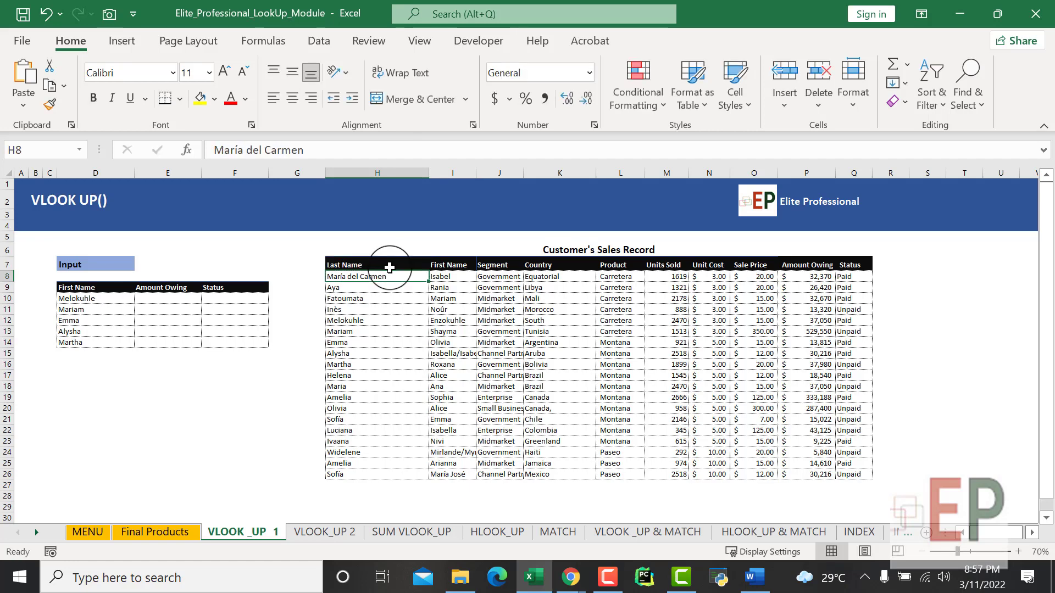
Try a VLOOKUP formula in cell E10 with lookup value D10 and table array H8:H16 from the Last Name column
click(88, 287)
click(139, 297)
text(=vol)
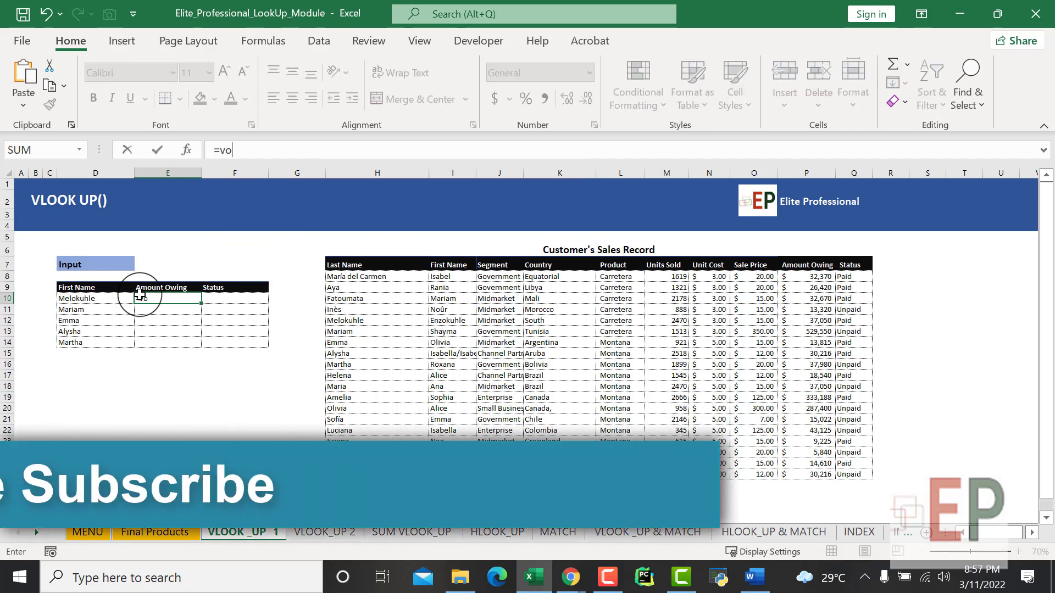
key(BackSpace)
key(BackSpace)
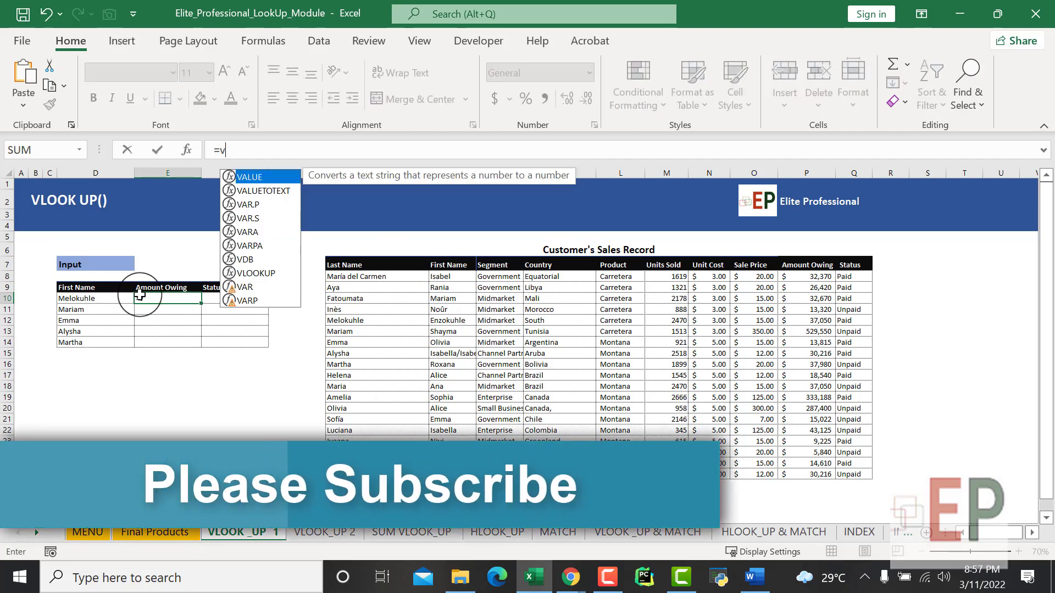
text(l)
key(Tab)
click(88, 299)
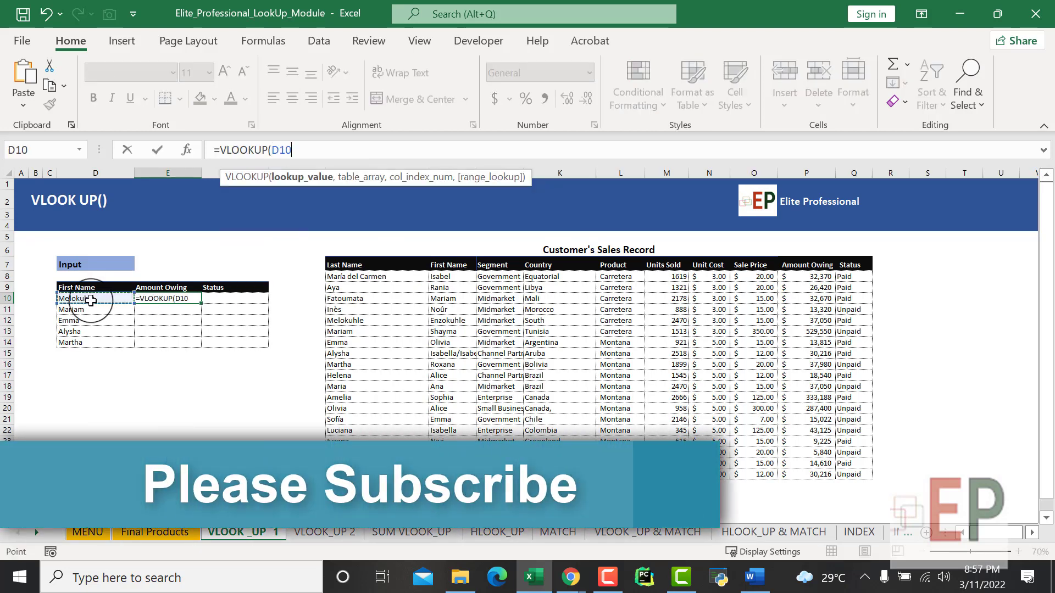
text(,)
click(335, 276)
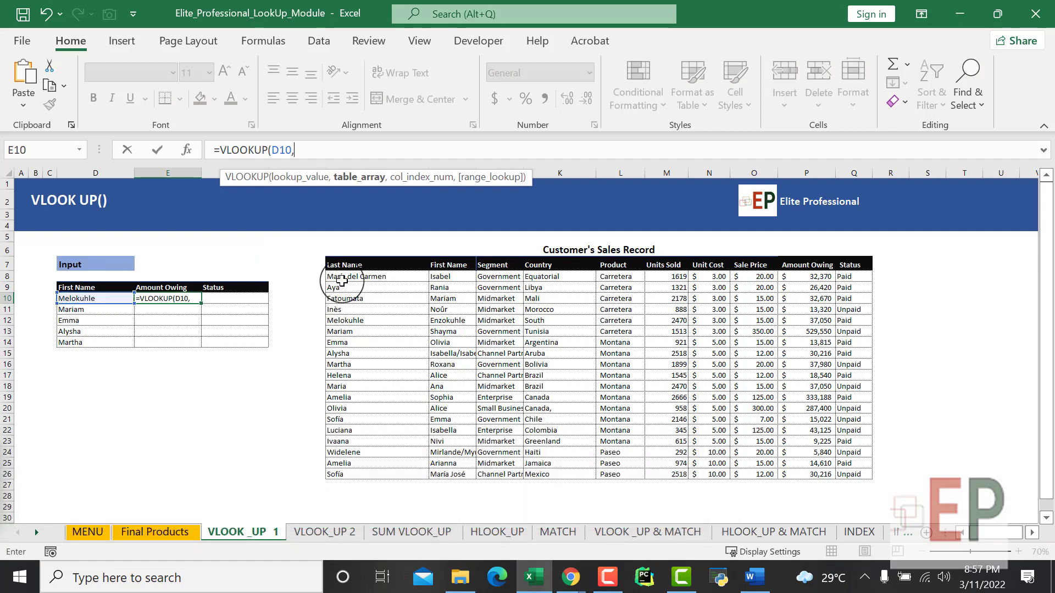
drag(357, 363, 354, 365)
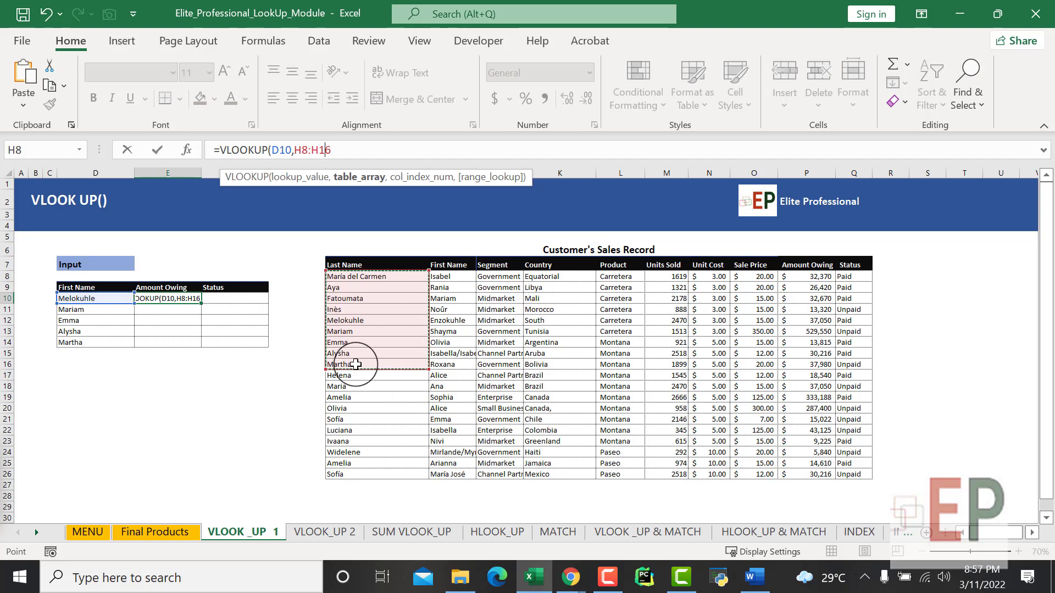
Replace the table array in the E10 formula with I8:I9 from the First Name column
key(BackSpace)
key(BackSpace)
key(BackSpace)
key(BackSpace)
key(BackSpace)
key(BackSpace)
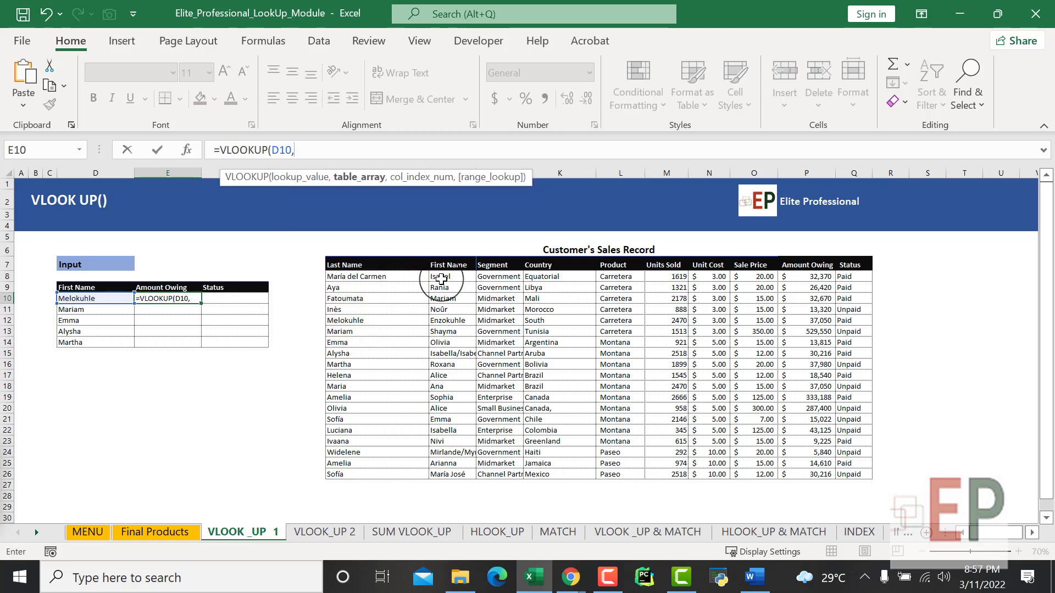
mouse_move(434, 276)
mouse_down()
mouse_move(437, 412)
mouse_move(450, 283)
mouse_up()
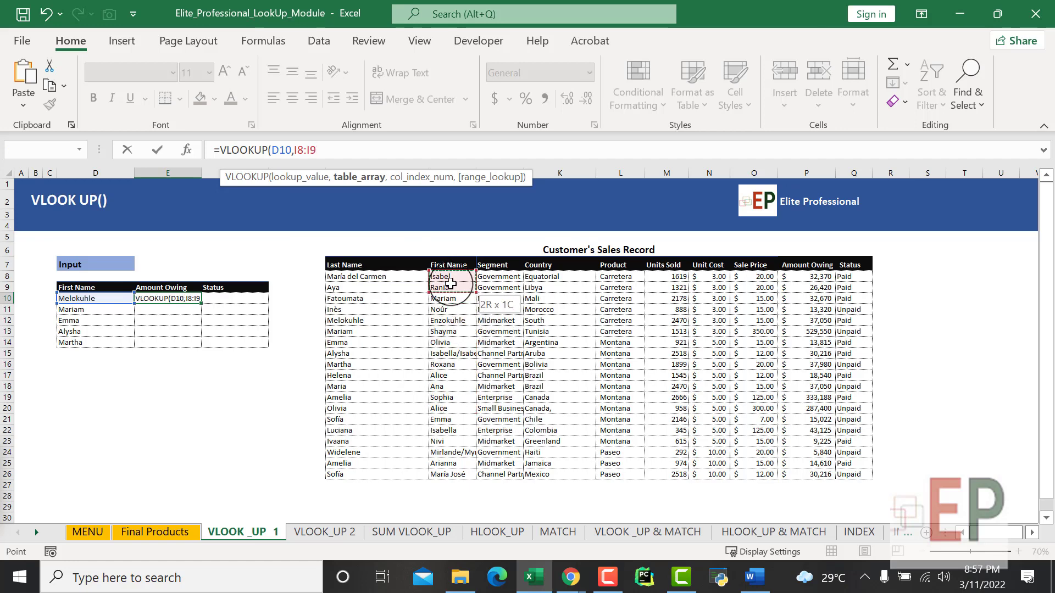
drag(451, 283, 446, 282)
Discard the partial VLOOKUP formula so that cell E10 is blank
key(BackSpace)
key(BackSpace)
key(BackSpace)
key(BackSpace)
key(BackSpace)
key(BackSpace)
key(BackSpace)
key(BackSpace)
key(BackSpace)
key(BackSpace)
key(BackSpace)
key(BackSpace)
key(BackSpace)
key(BackSpace)
key(BackSpace)
key(BackSpace)
key(BackSpace)
key(BackSpace)
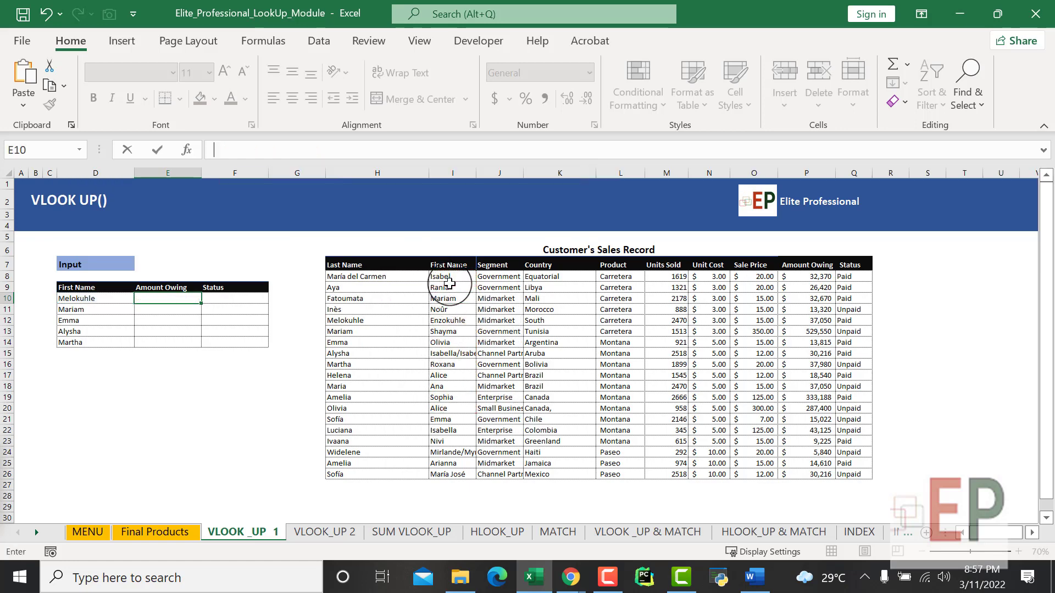
key(Return)
Undo the header swap in cells H7 and I7 of the Customer's Sales Record
key(ctrl+z)
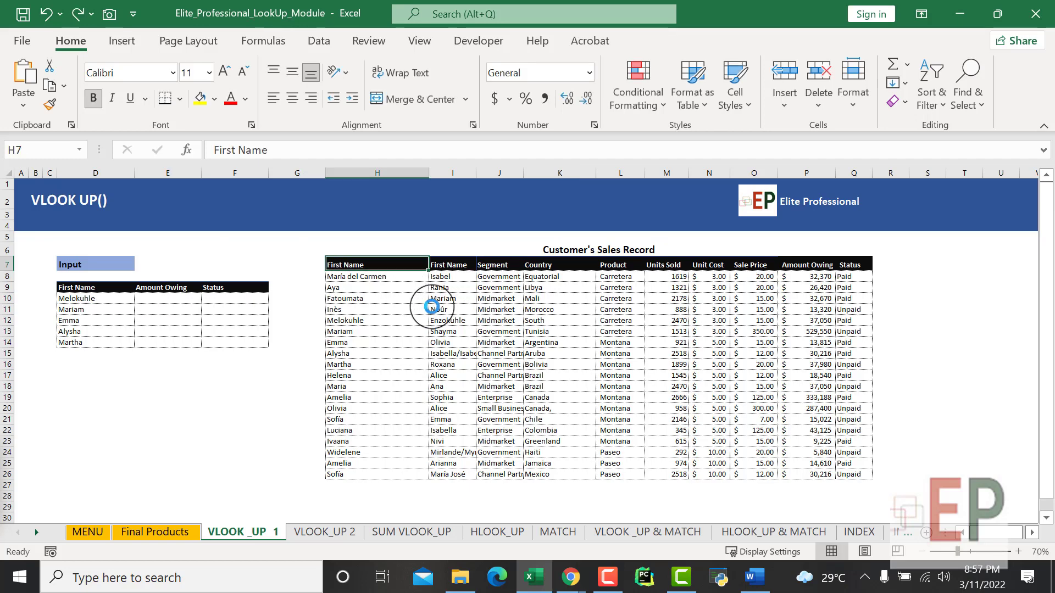
key(ctrl+z)
click(170, 429)
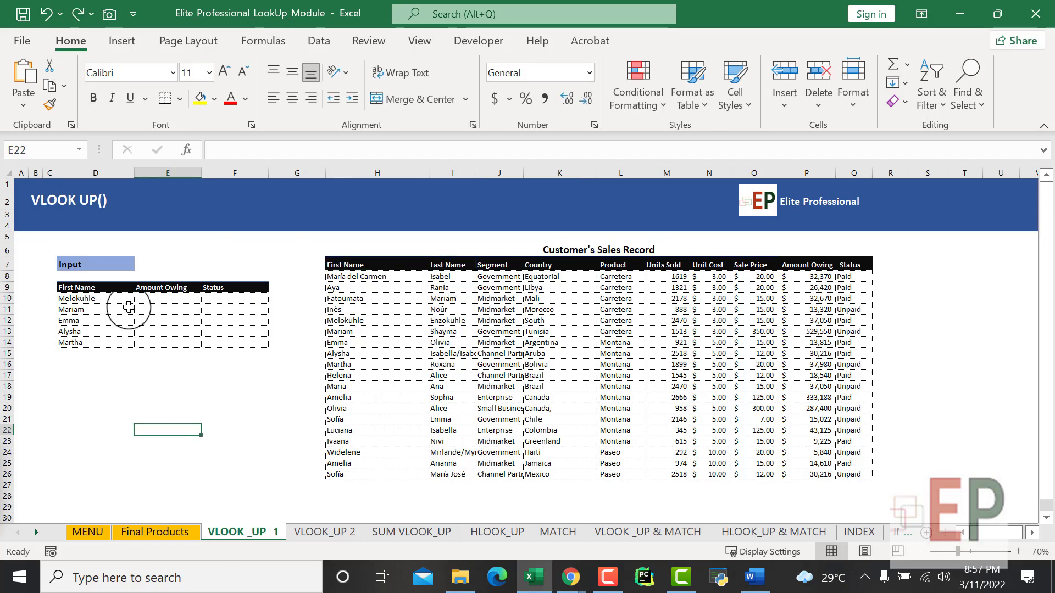
Enter the exact-match formula =VLOOKUP(D10,$H$8:$Q$26,9,0) in cell E10 of the input table's Amount Owing column
click(149, 299)
text(=vlo)
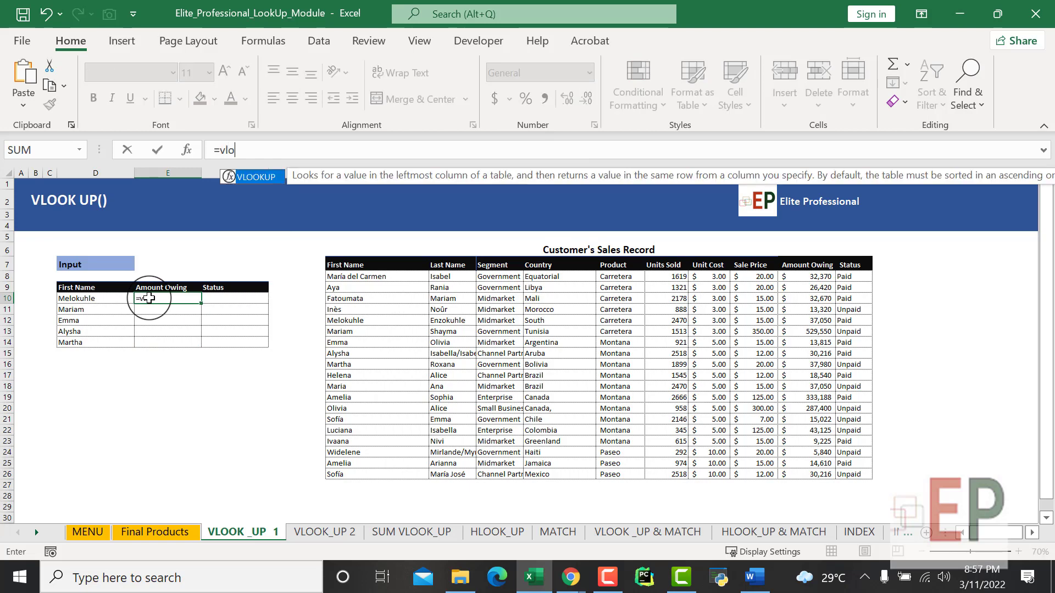
key(Tab)
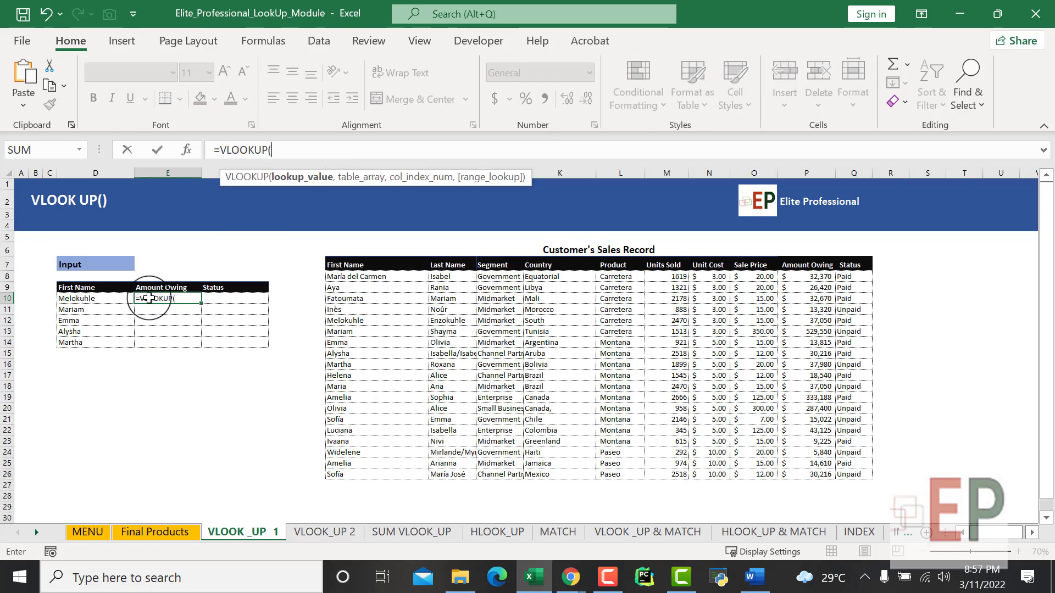
click(75, 298)
text(,)
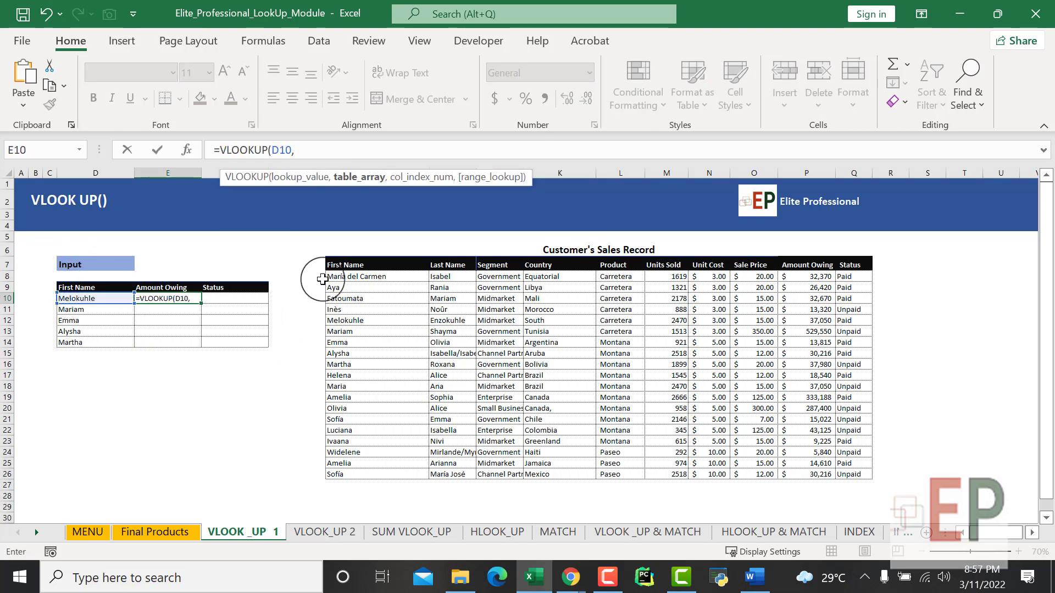
drag(340, 278, 852, 480)
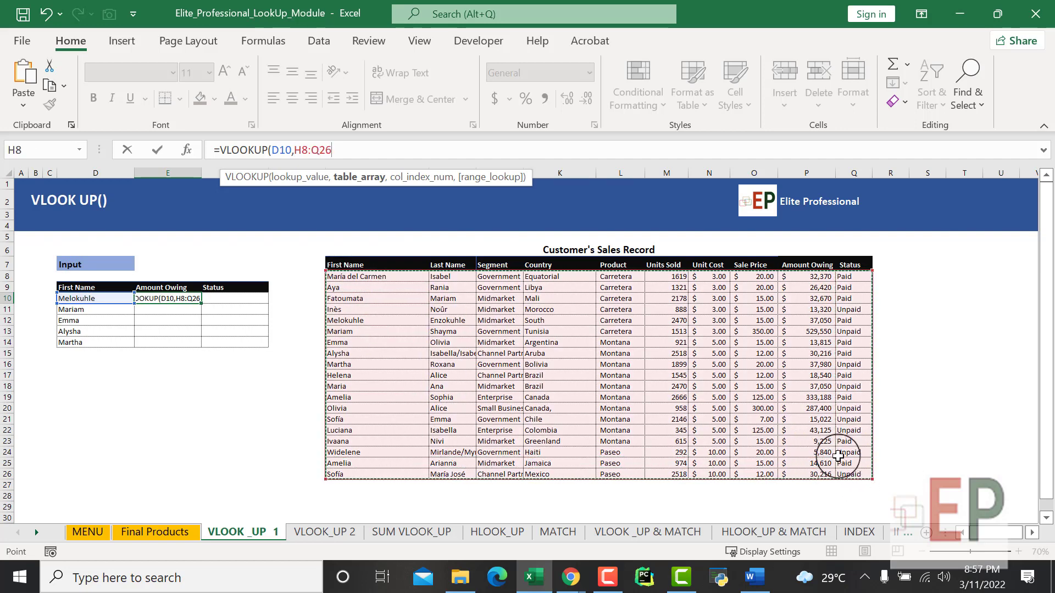
key(F4)
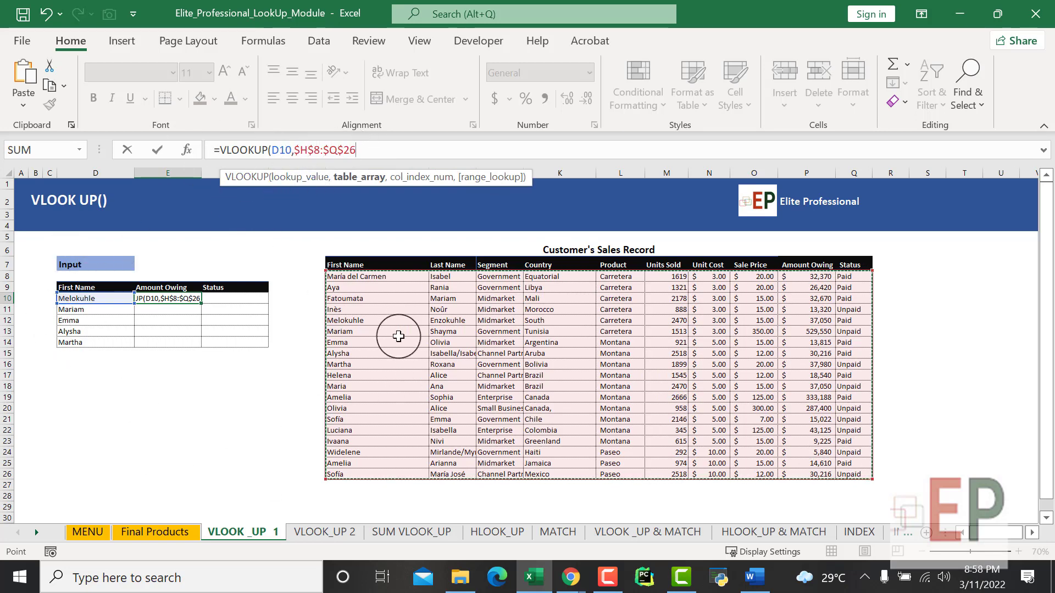
text(,9)
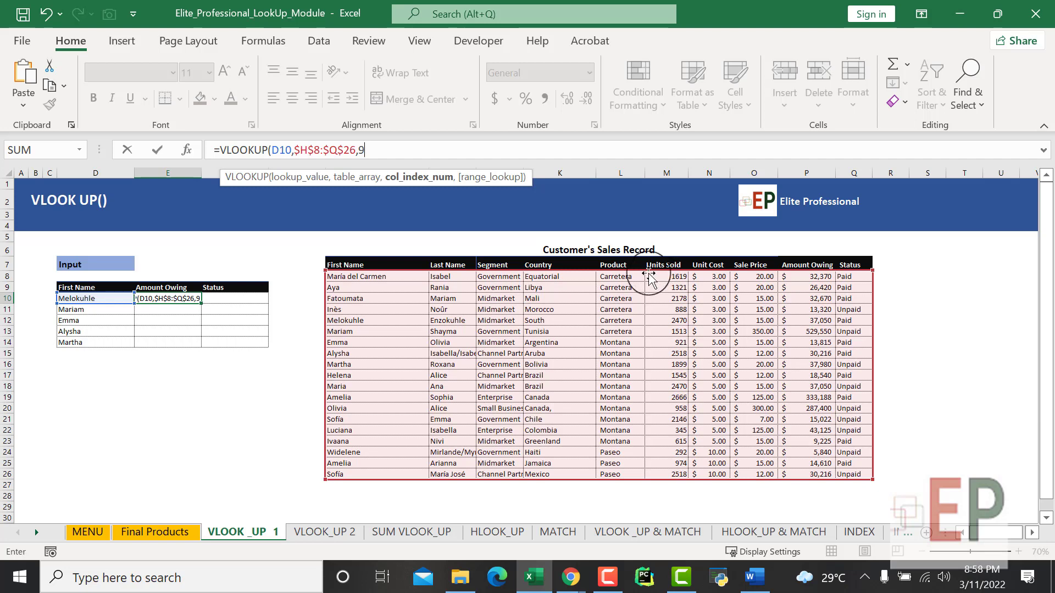
text(,)
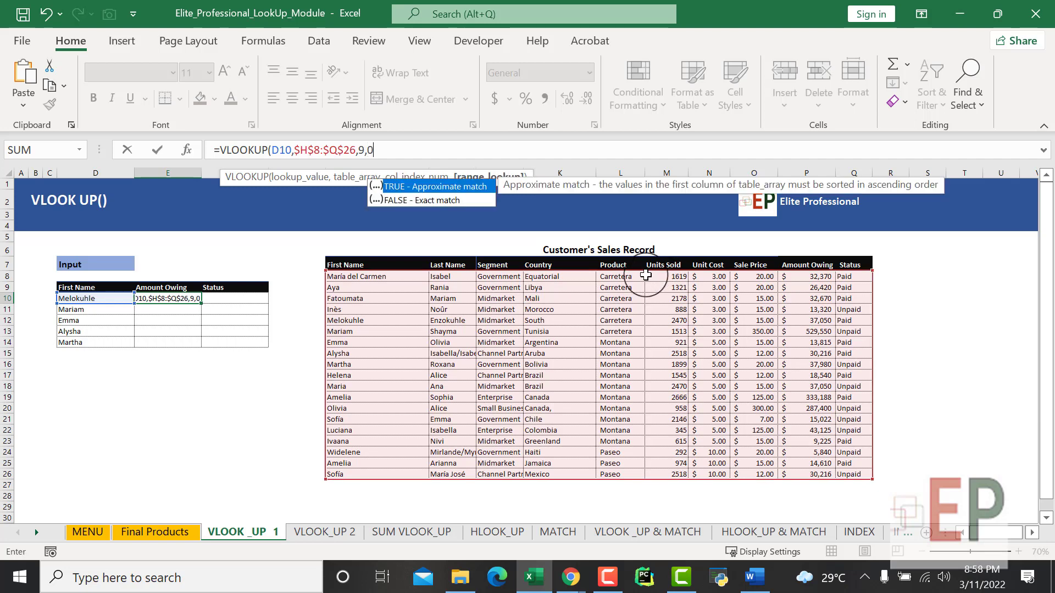
text(0))
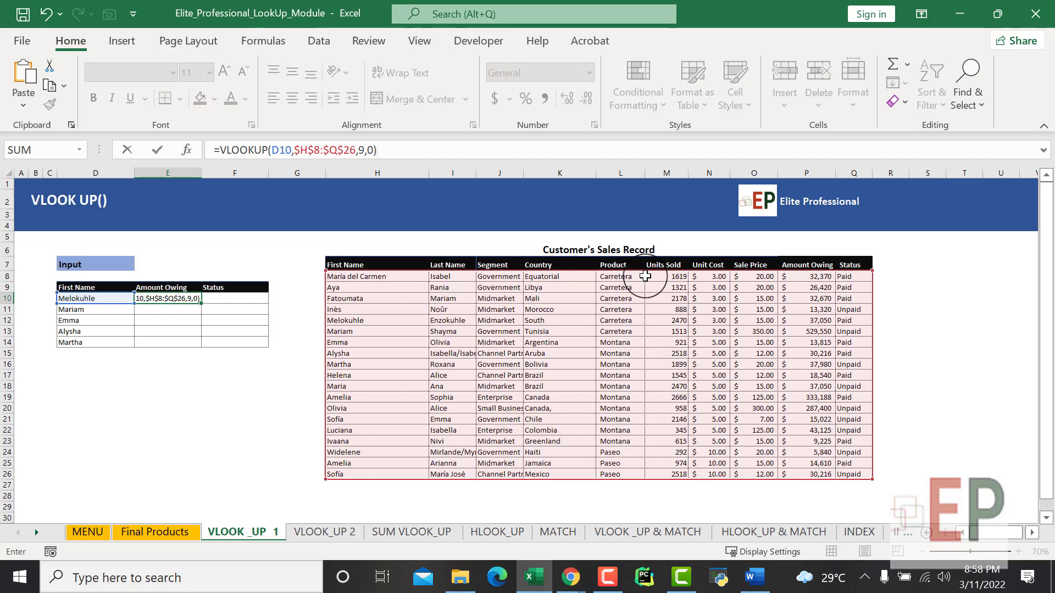
key(Return)
click(190, 297)
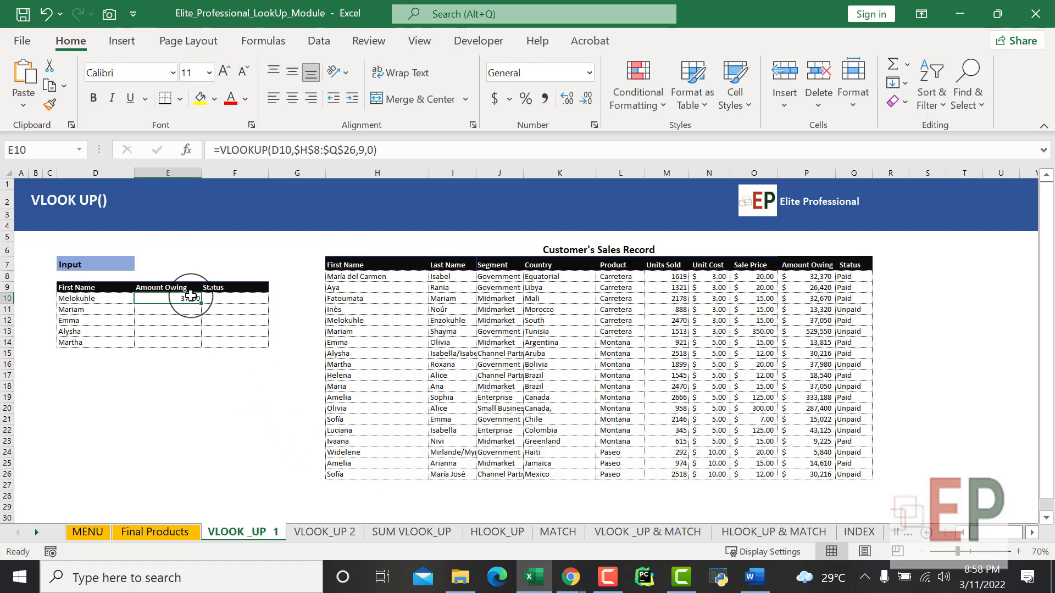
Fill the Amount Owing formula from E10 down through E14 for the remaining first names
drag(201, 303, 204, 346)
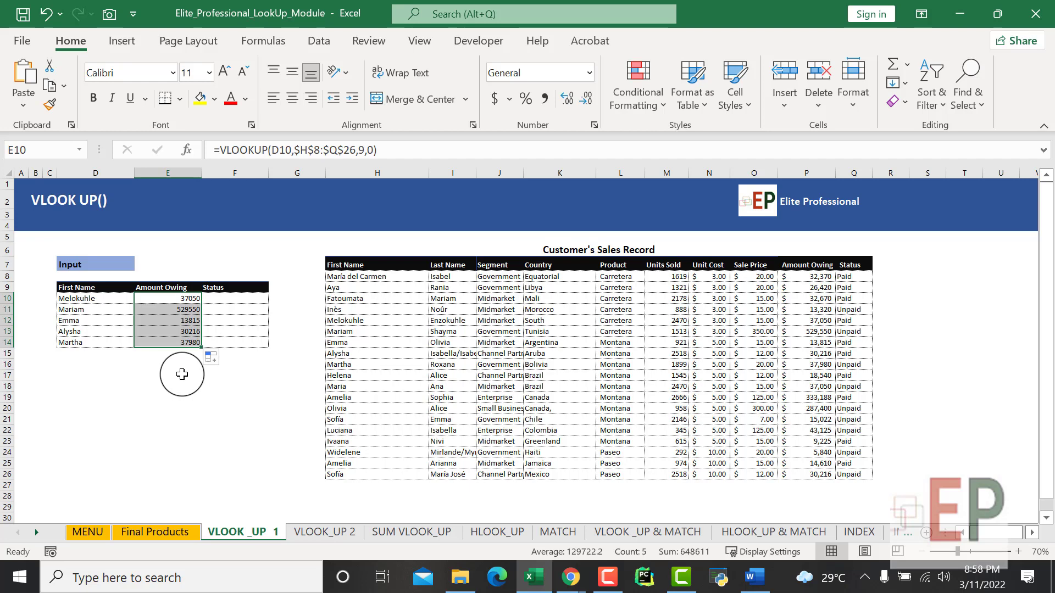
Try copying the Amount Owing formula from E10 into Status cell F10, and clear the pasted cell
click(227, 299)
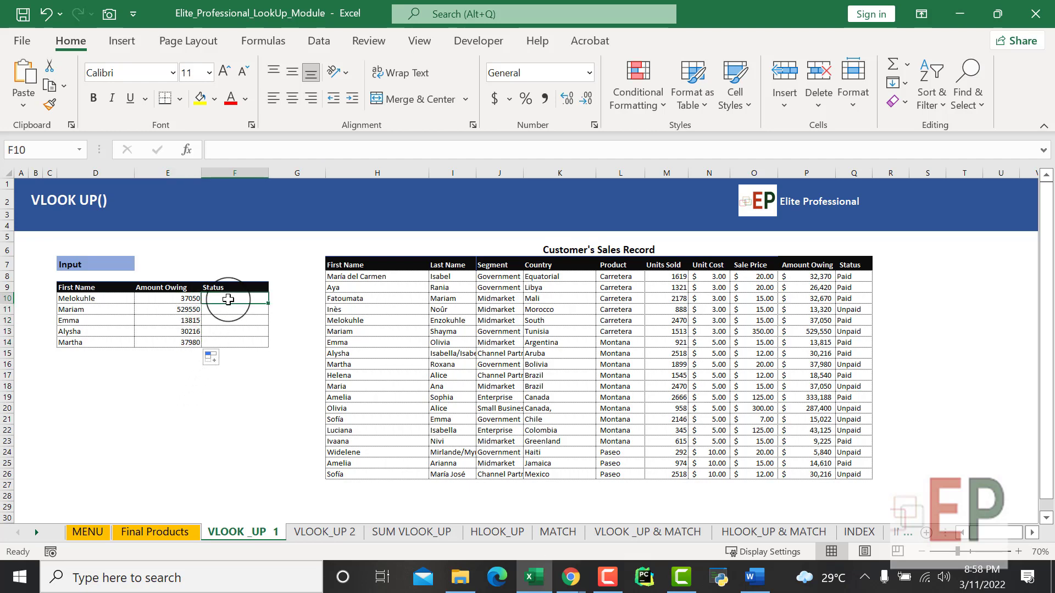
click(193, 298)
key(ctrl+c)
click(217, 297)
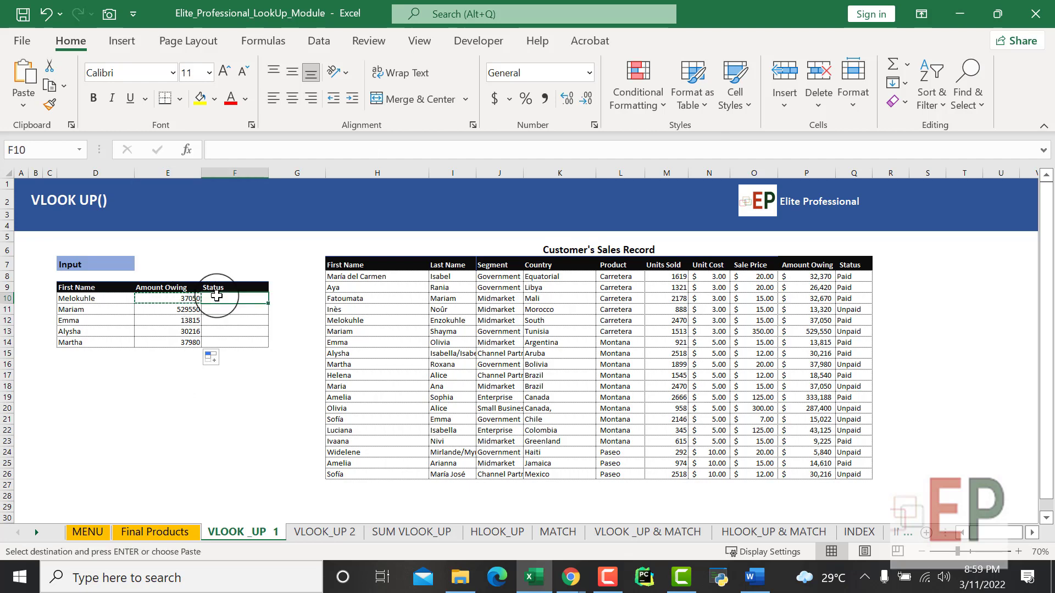
key(ctrl+v)
click(219, 386)
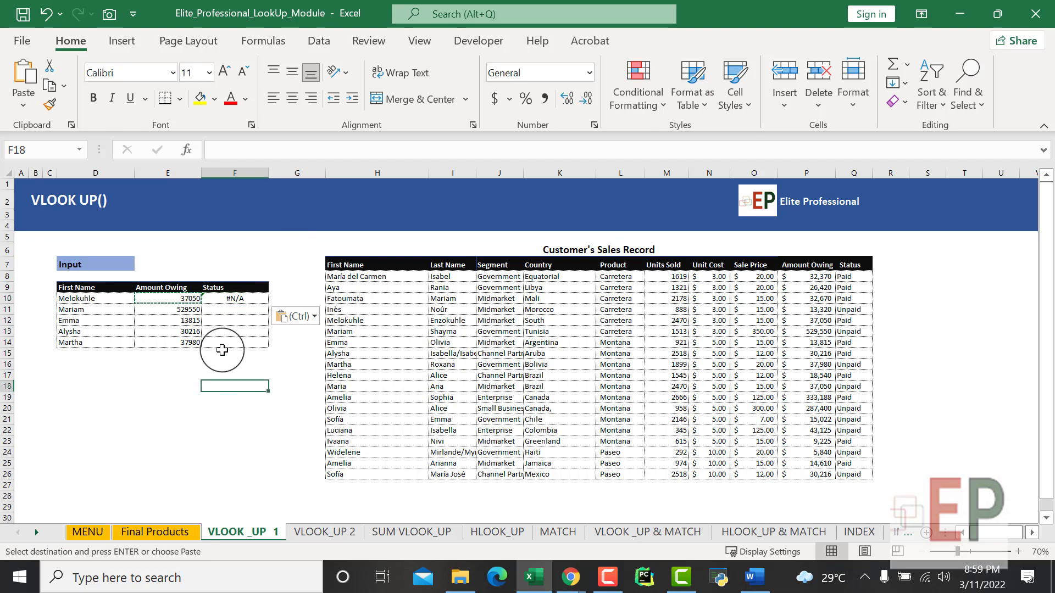
click(237, 300)
key(Delete)
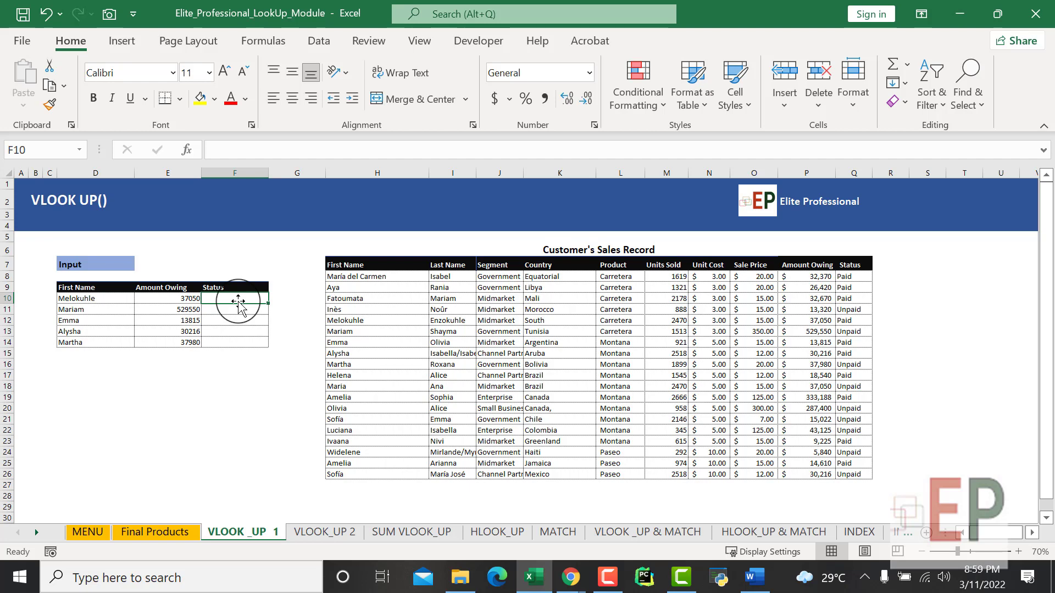
Enter the exact-match formula =VLOOKUP(D10,$H$8:$Q$26,10,0) in cell F10 of the input table's Status column
text(=vloo)
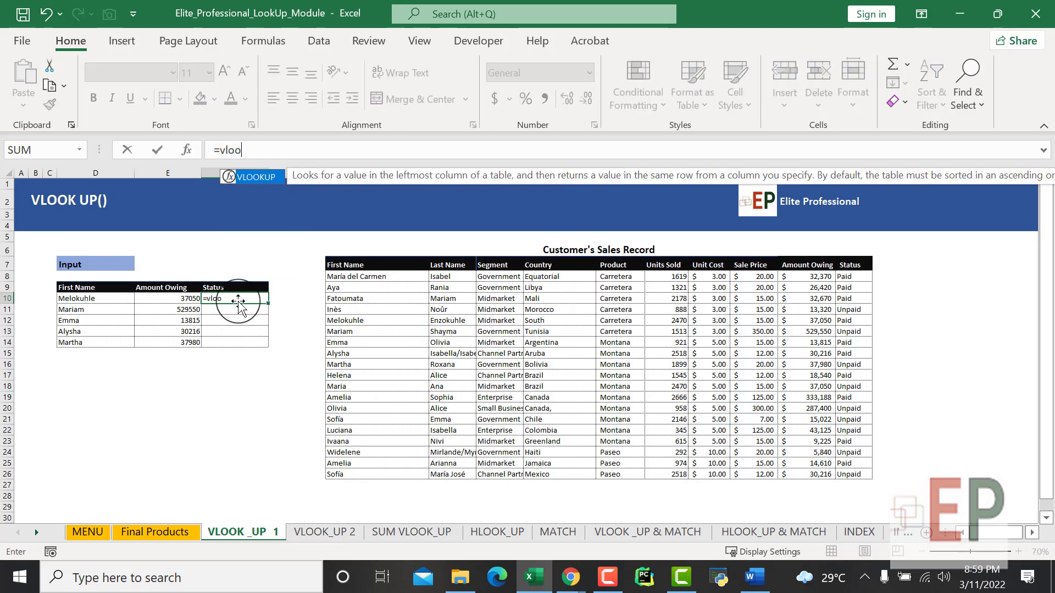
key(Tab)
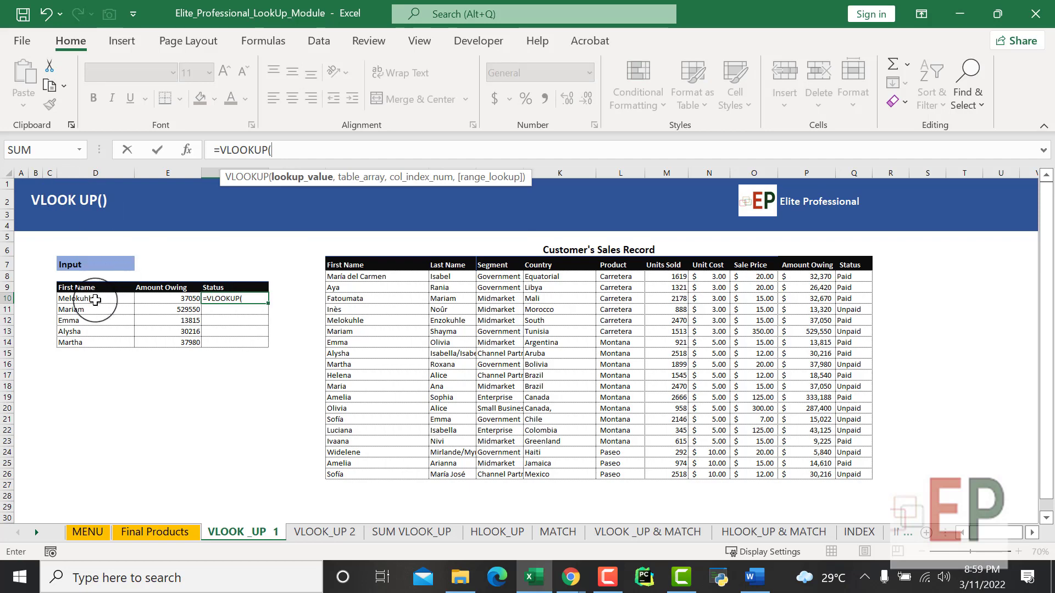
click(95, 300)
text(,)
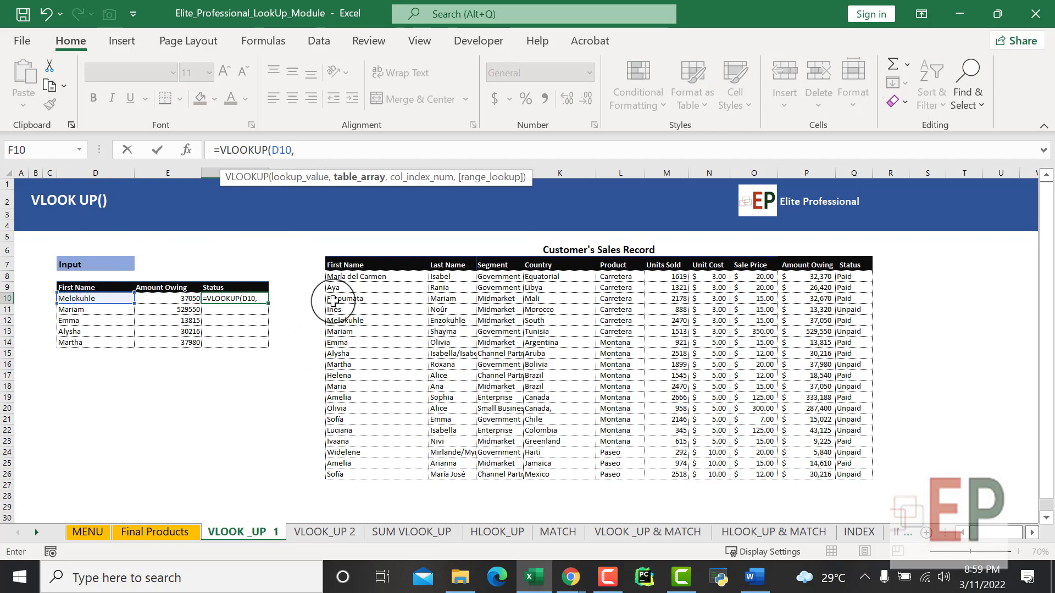
drag(341, 276, 853, 474)
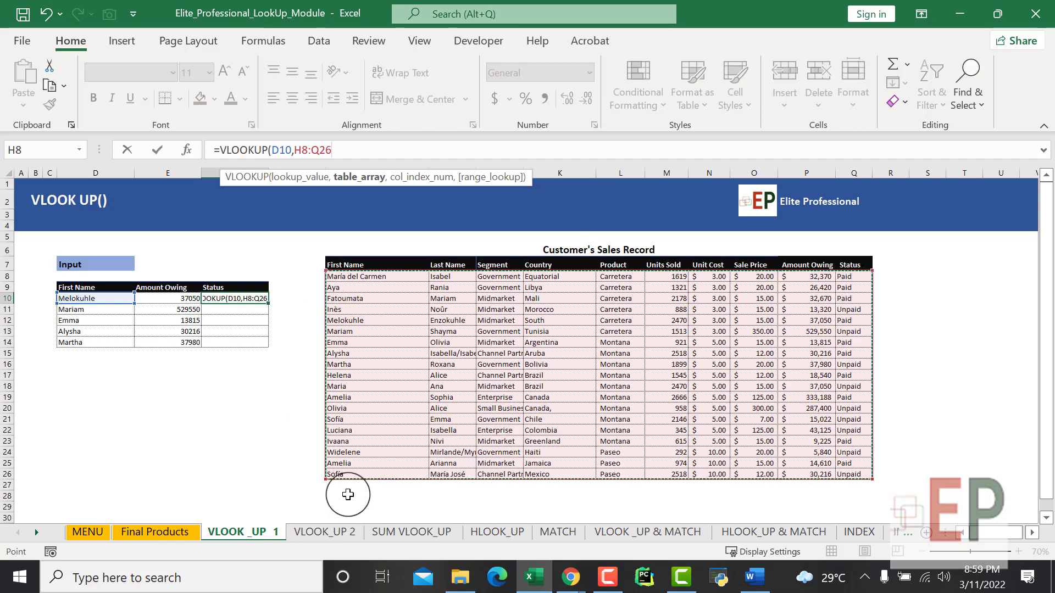
key(F4)
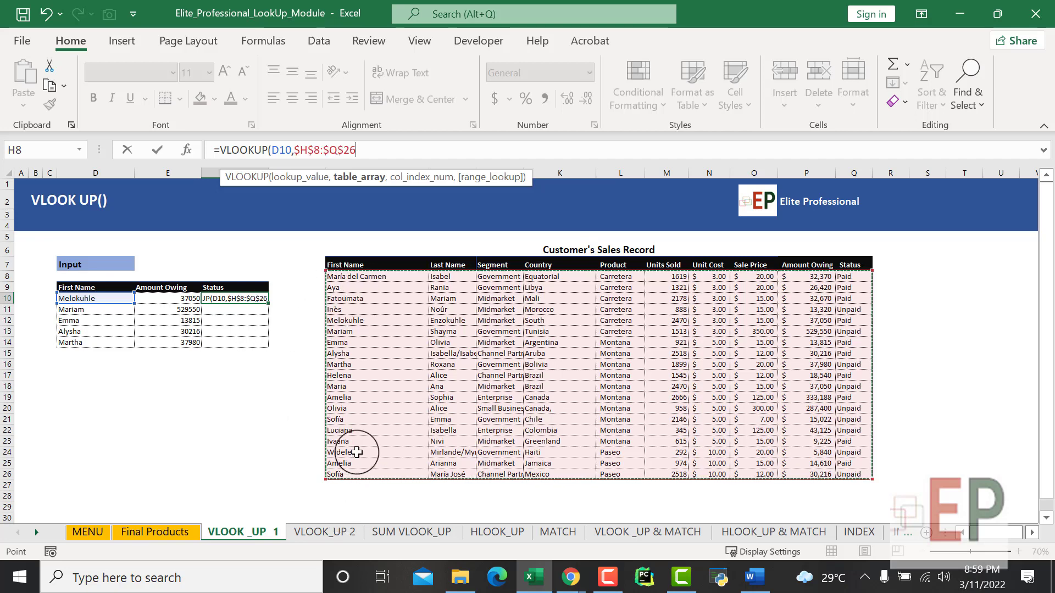
text(,)
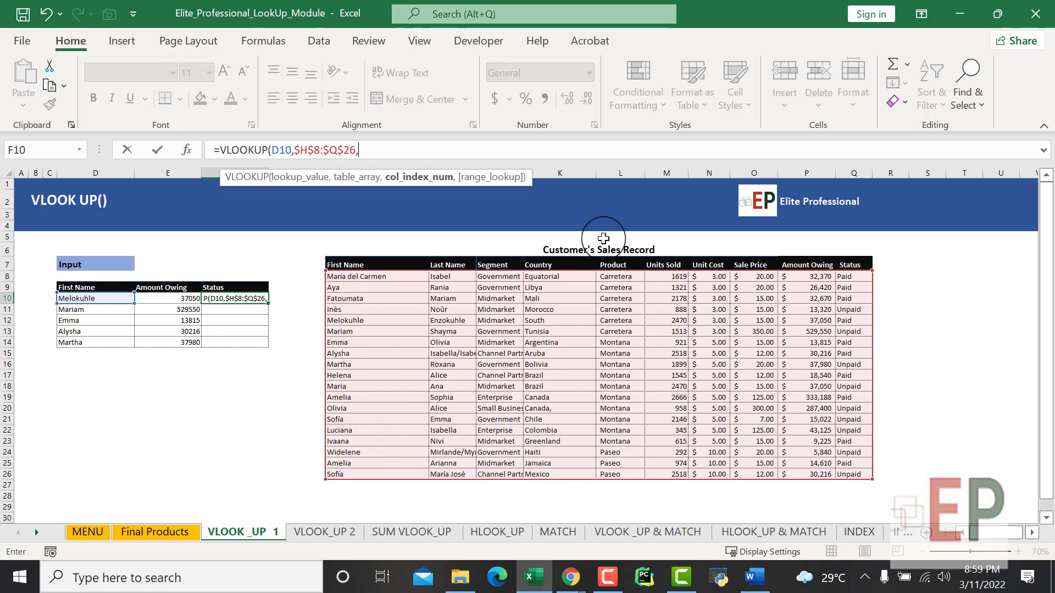
text(10,0)
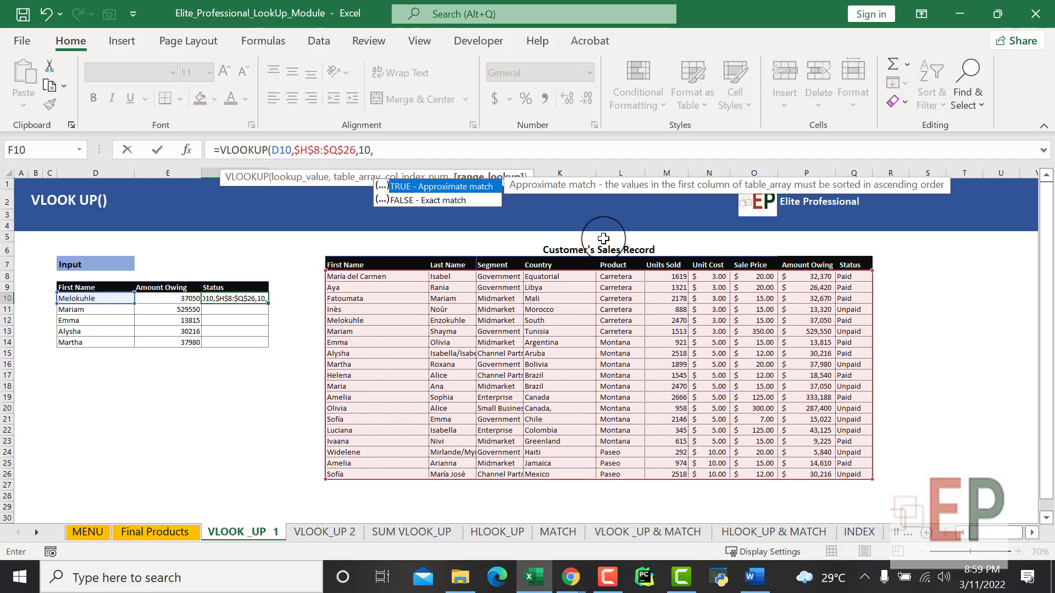
text())
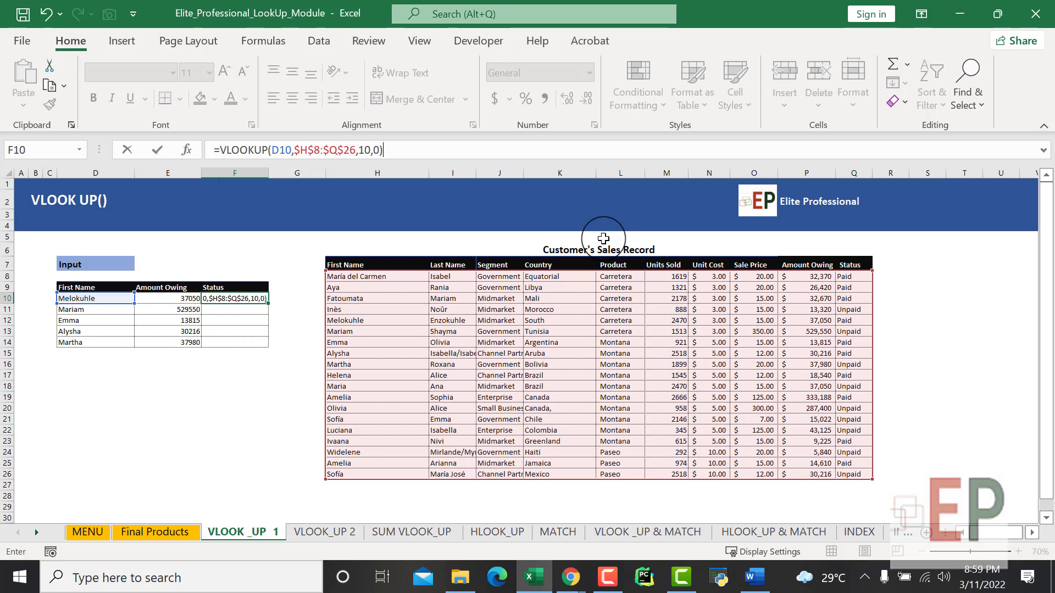
key(Return)
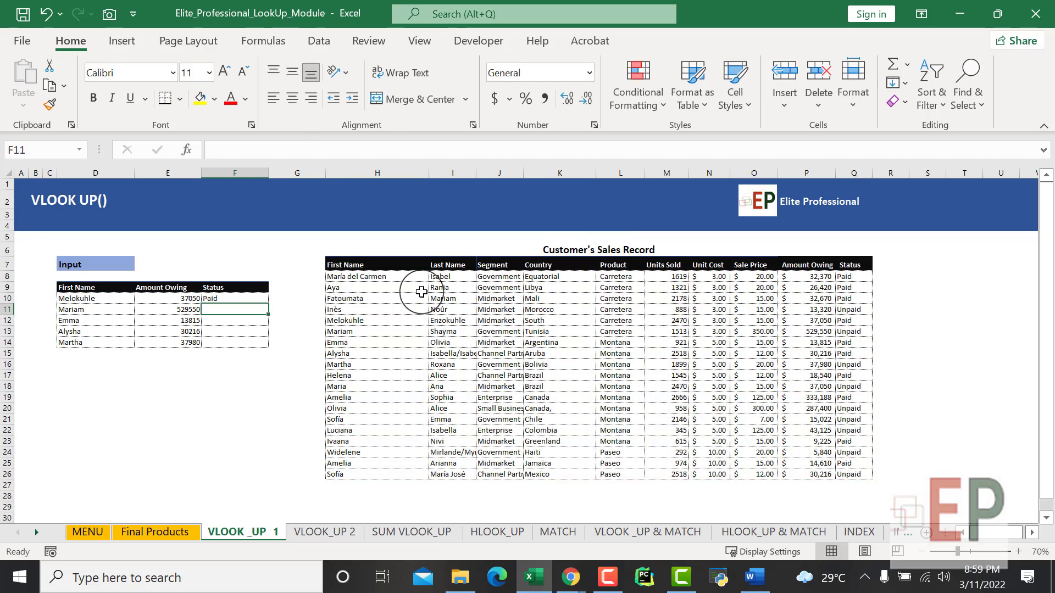
Fill the Status formula from F10 down through F14
click(249, 296)
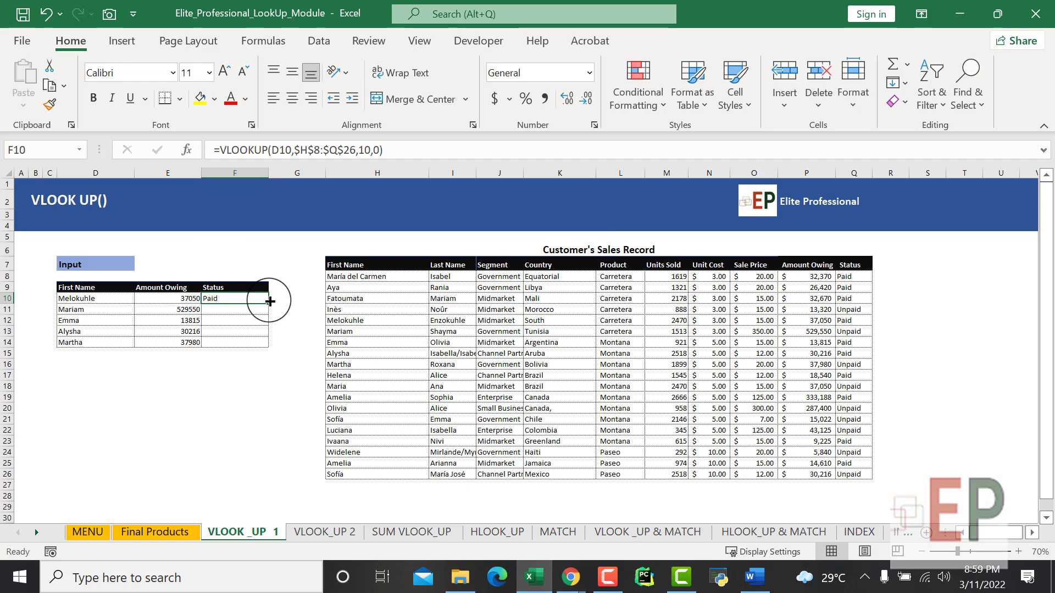
drag(268, 303, 262, 346)
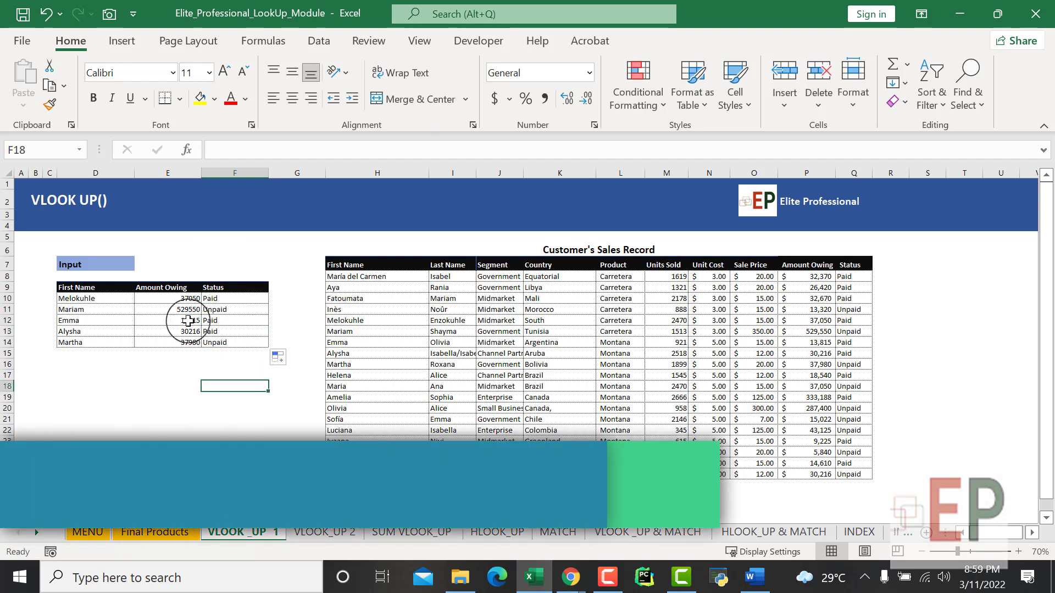
Format the Amount Owing values in E10:E14 with comma thousands separators and no decimal places
drag(170, 299, 184, 344)
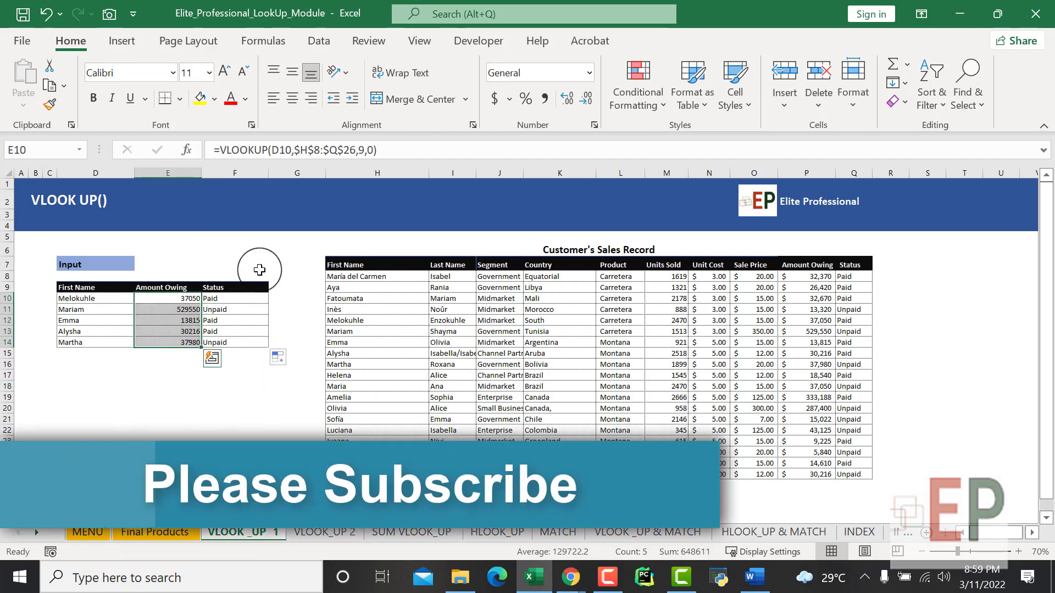
click(544, 99)
click(587, 99)
click(587, 99)
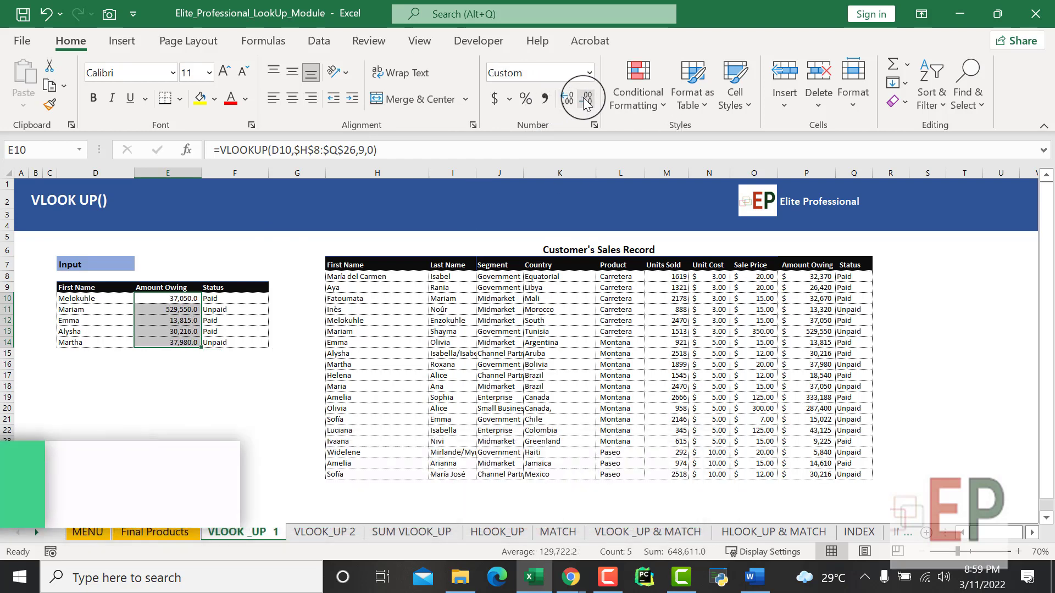
click(164, 417)
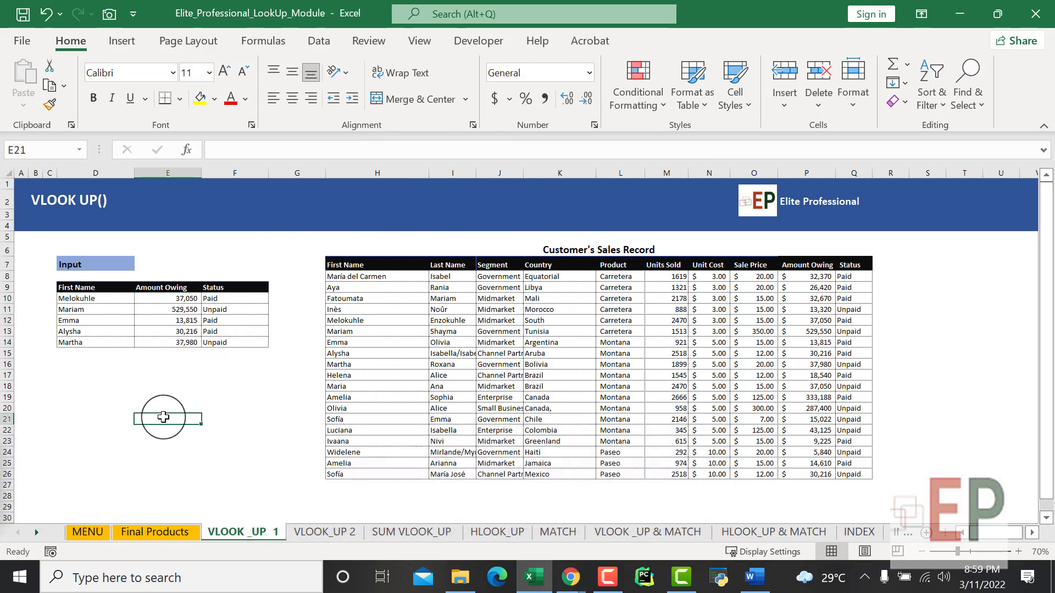
click(222, 309)
click(216, 342)
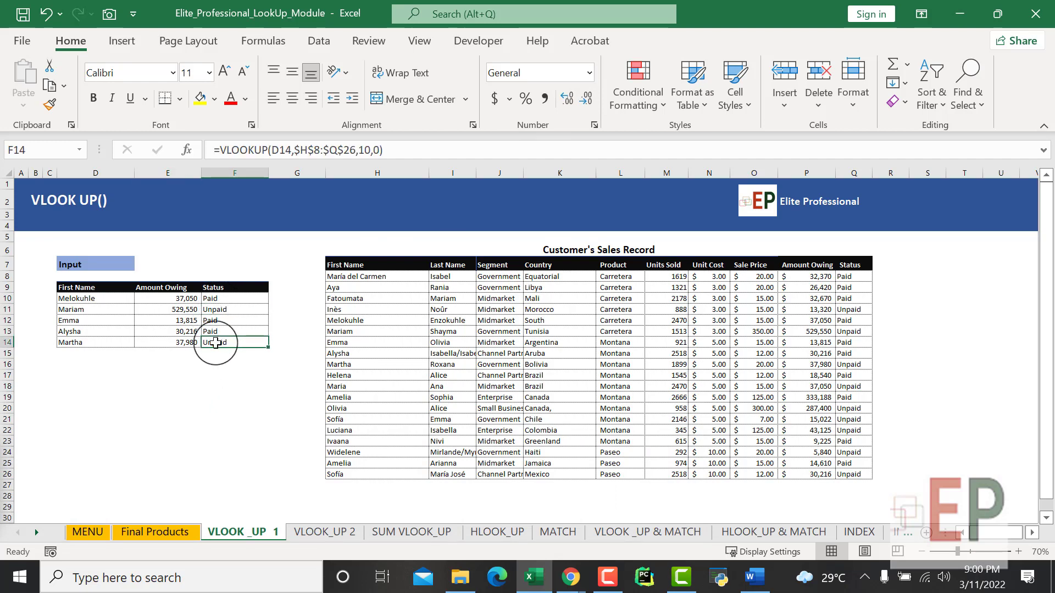
click(222, 409)
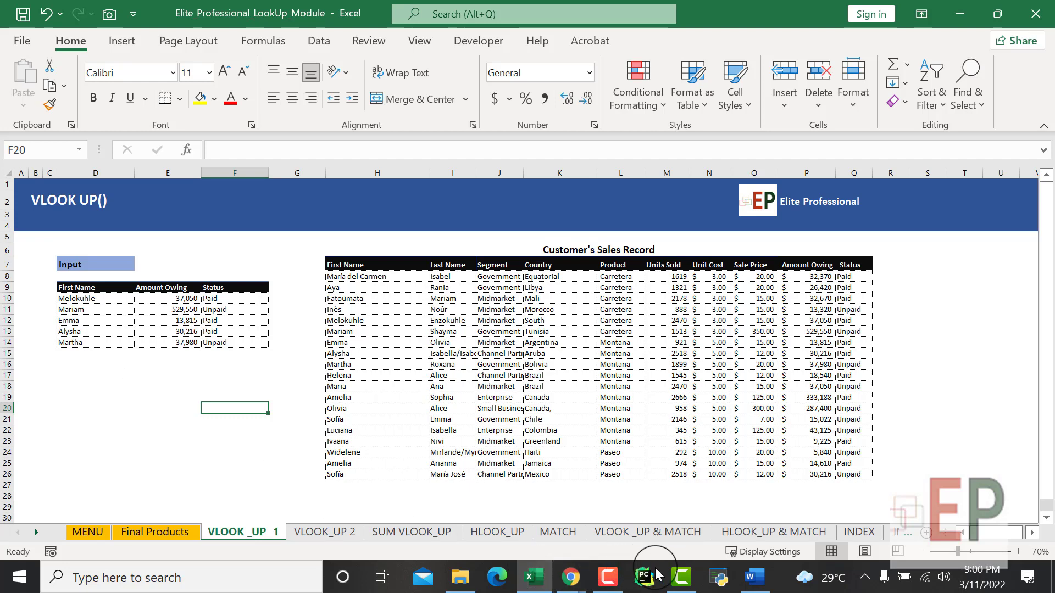
click(681, 577)
mouse_move(568, 586)
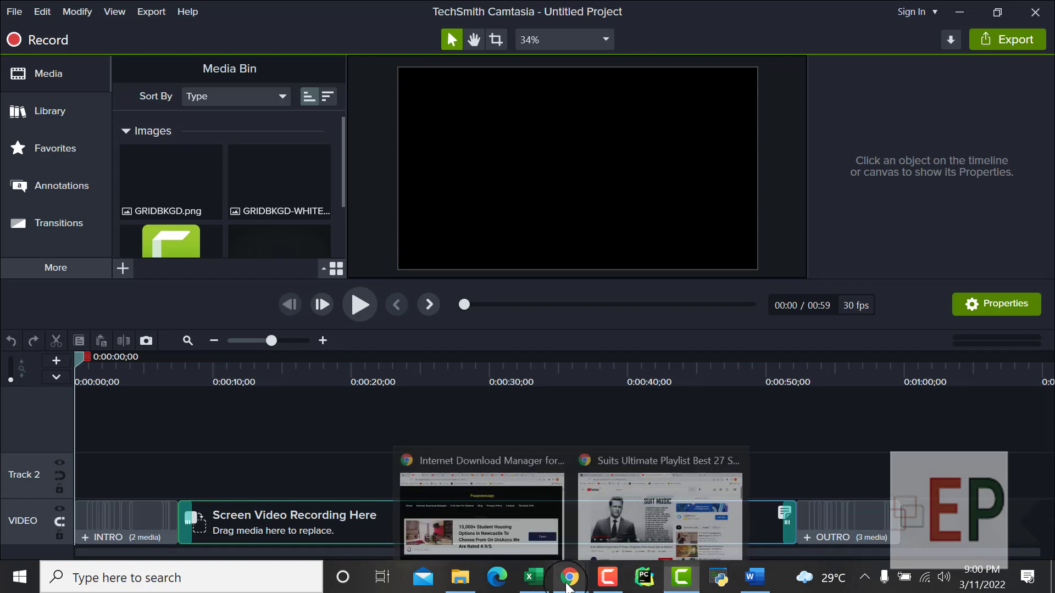